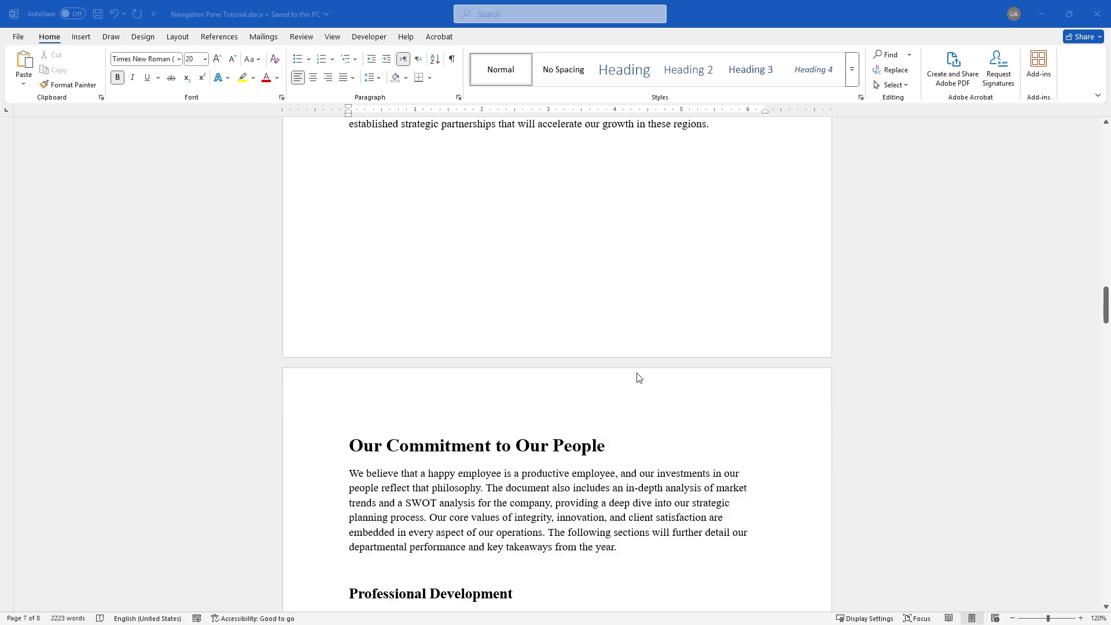
pyautogui.scroll(-19, 712, 388)
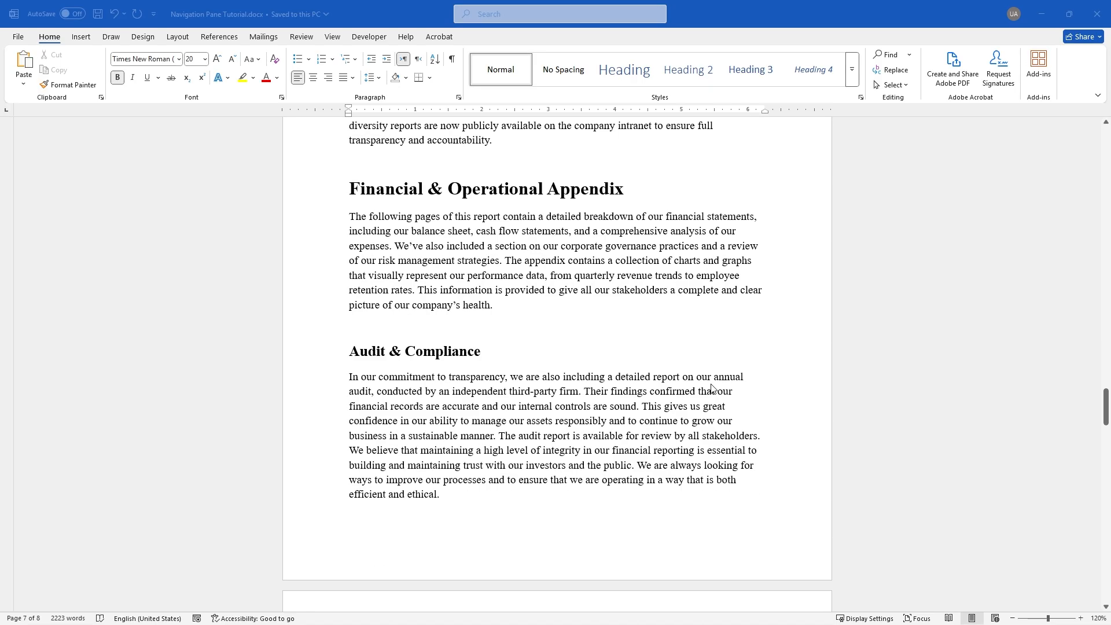
pyautogui.scroll(-10, 698, 399)
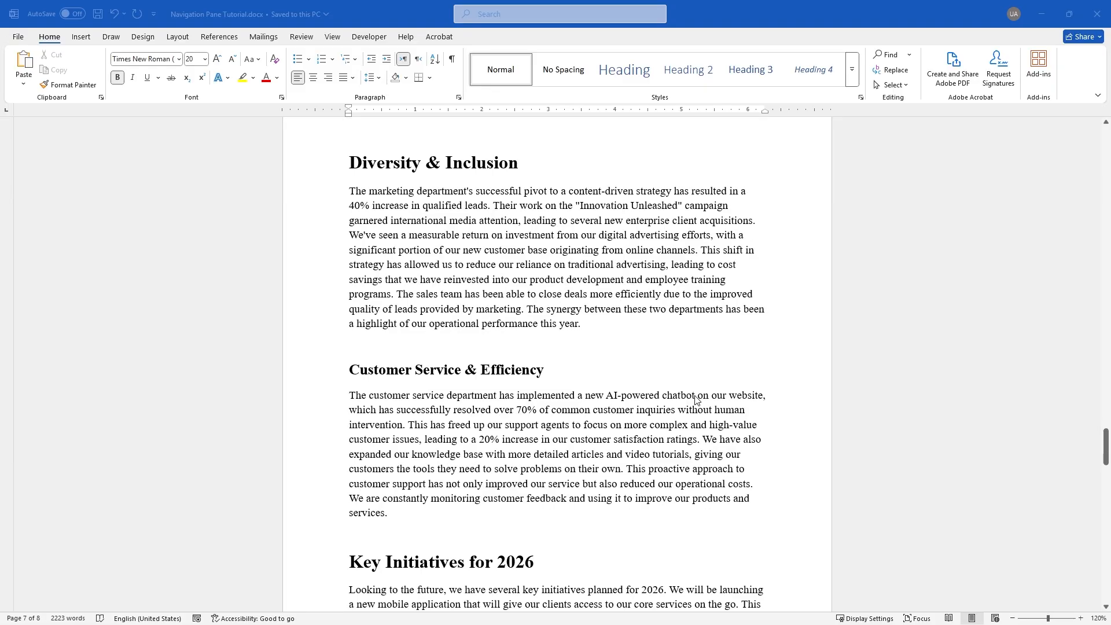
pyautogui.scroll(-5, 695, 399)
pyautogui.scroll(-6, 696, 400)
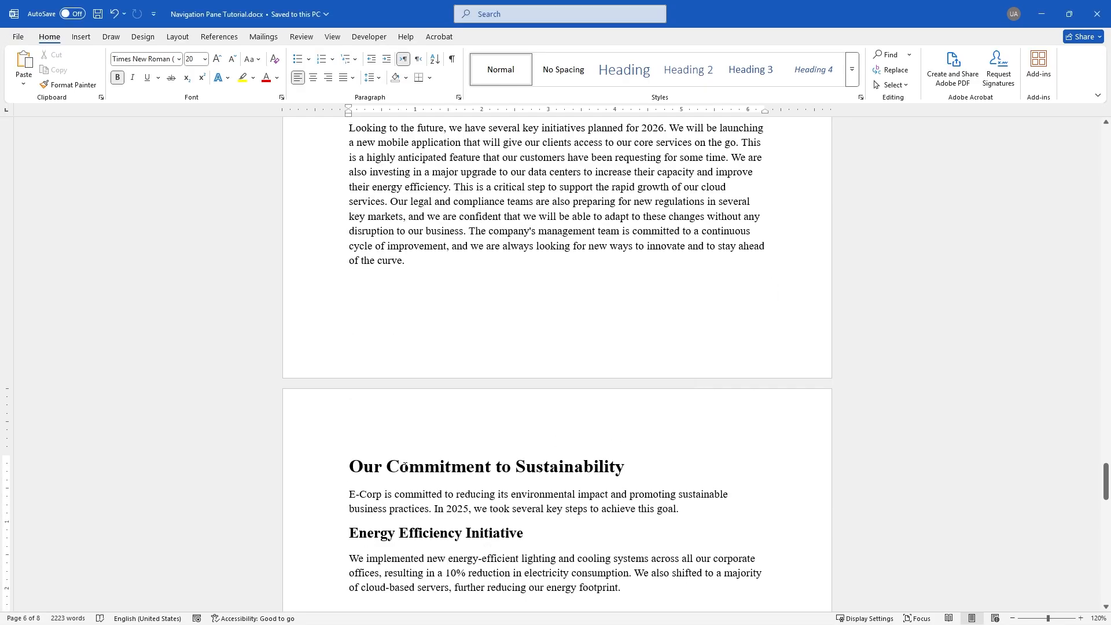
pyautogui.doubleClick(414, 468)
pyautogui.click(641, 465)
pyautogui.scroll(-5, 645, 463)
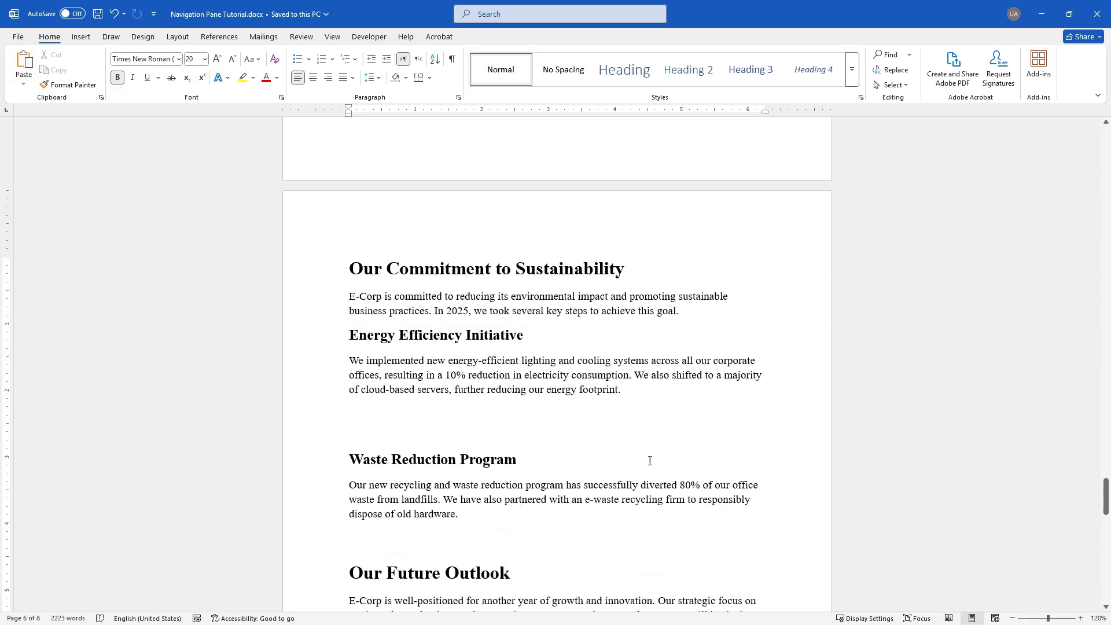
pyautogui.scroll(-2, 650, 459)
pyautogui.scroll(7, 657, 455)
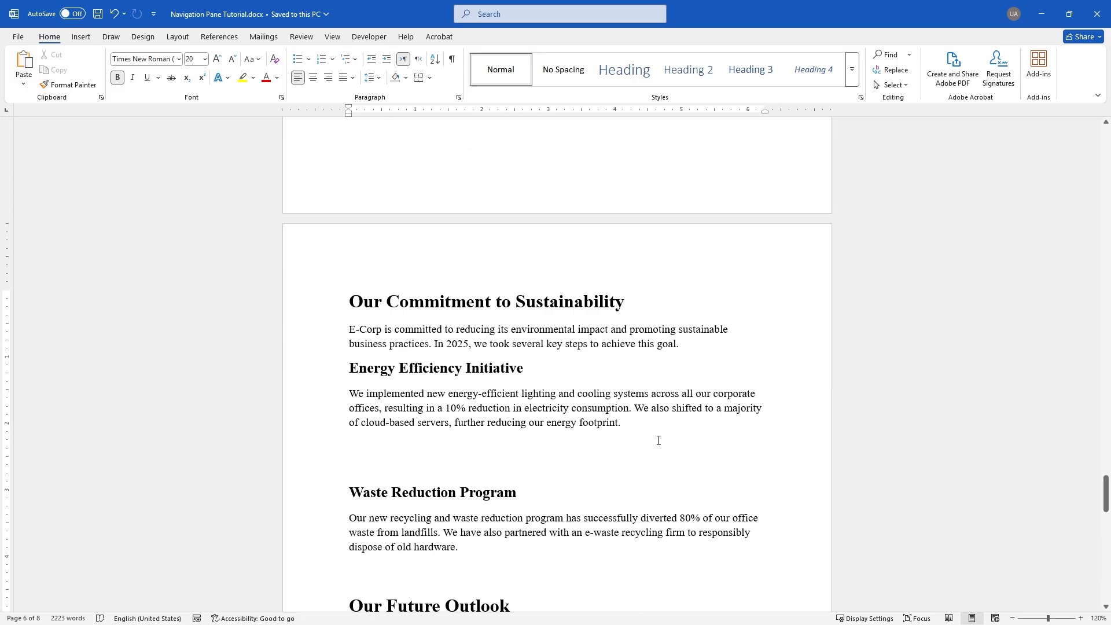
pyautogui.scroll(6, 659, 437)
pyautogui.scroll(-5, 664, 428)
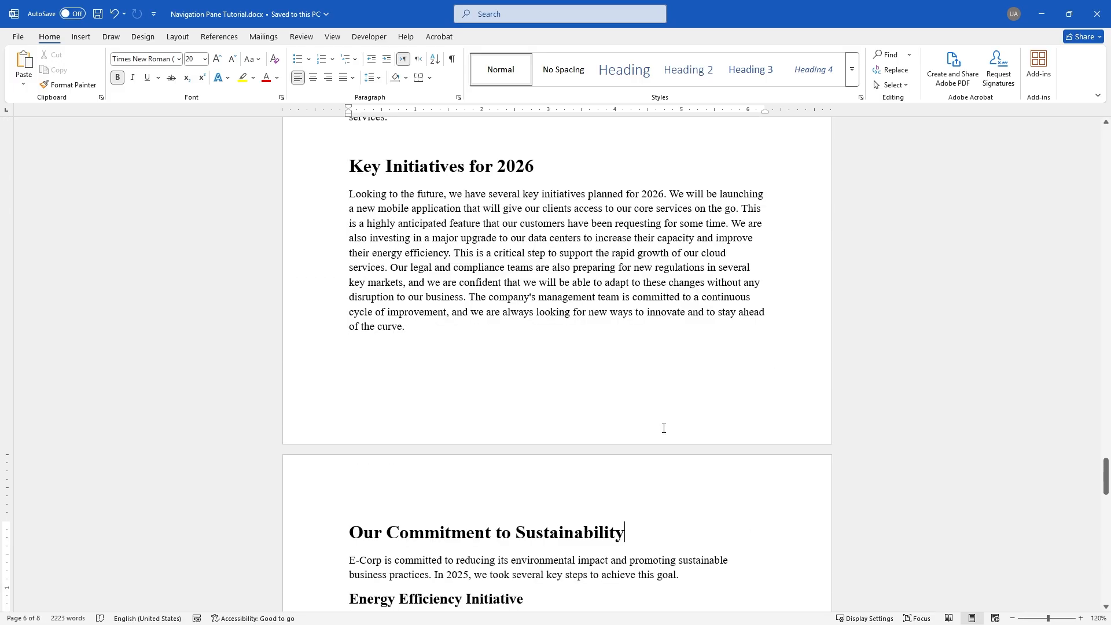
pyautogui.scroll(-3, 664, 428)
pyautogui.scroll(-2, 571, 468)
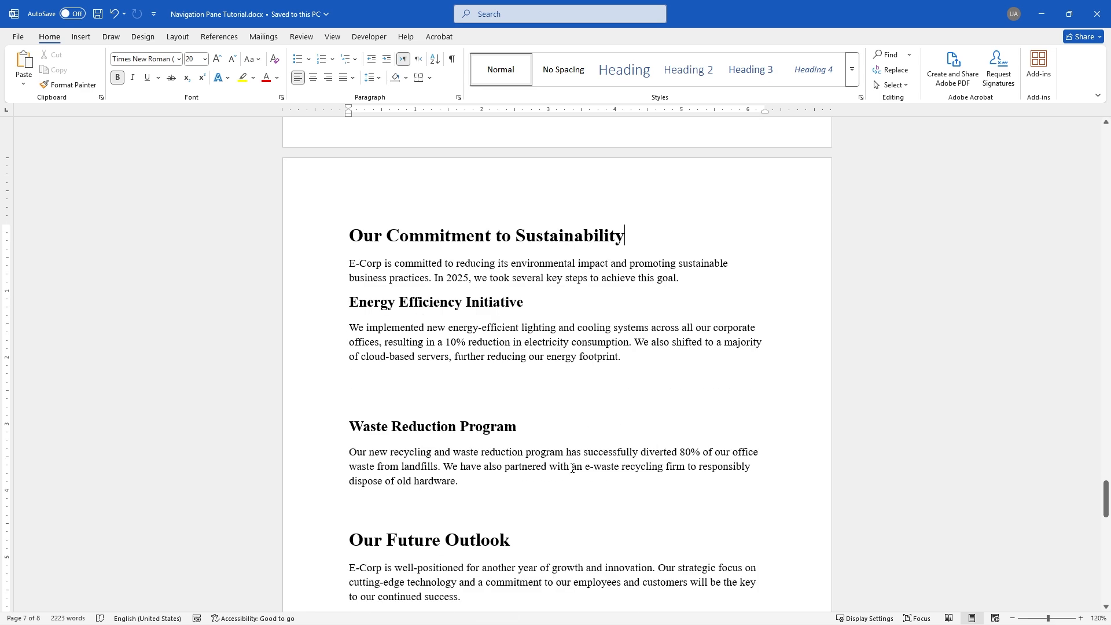
pyautogui.click(596, 427)
pyautogui.moveTo(1105, 498); pyautogui.dragTo(1105, 151)
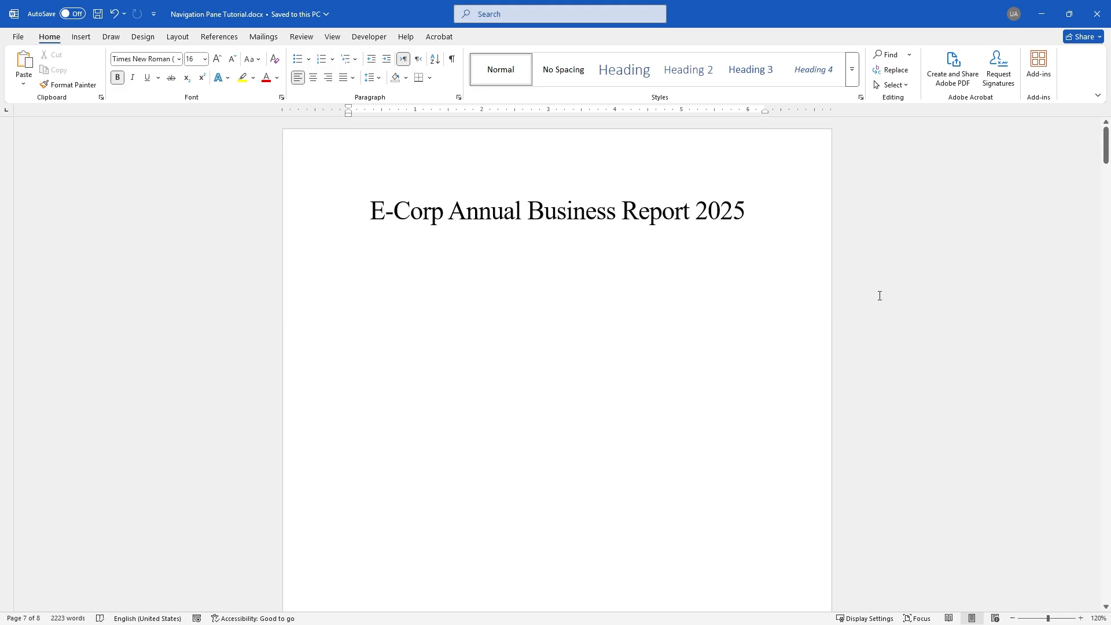
pyautogui.scroll(-8, 885, 326)
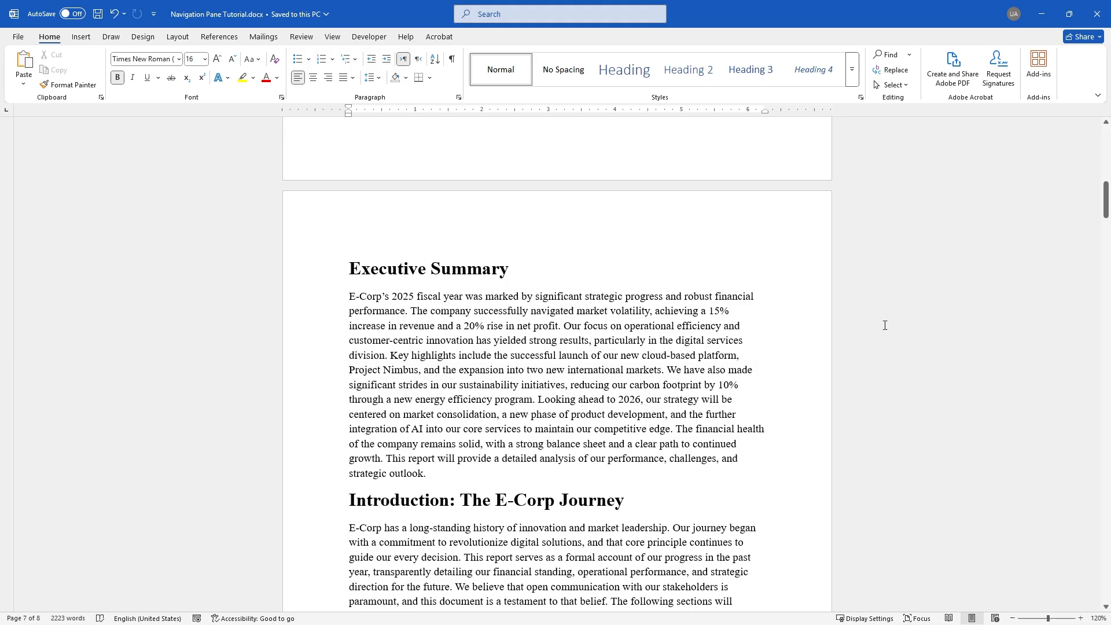
pyautogui.scroll(-3, 885, 325)
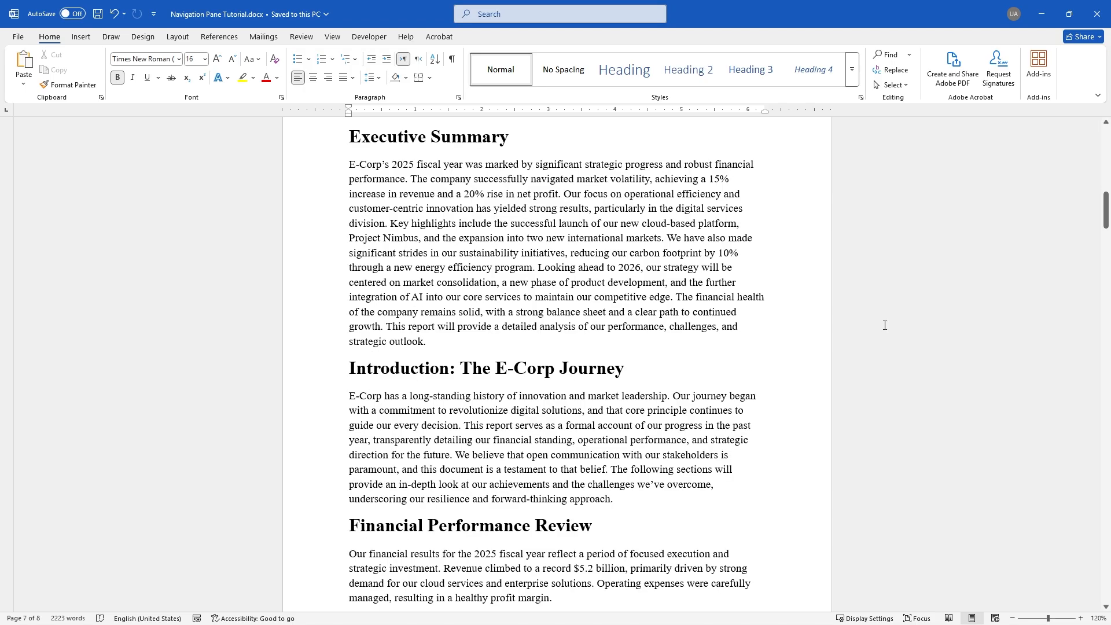
# Search the report for 'waste' and select the Waste Reduction Program section to inspect it
pyautogui.hotkey('ctrl', 'f')
pyautogui.write('waste')
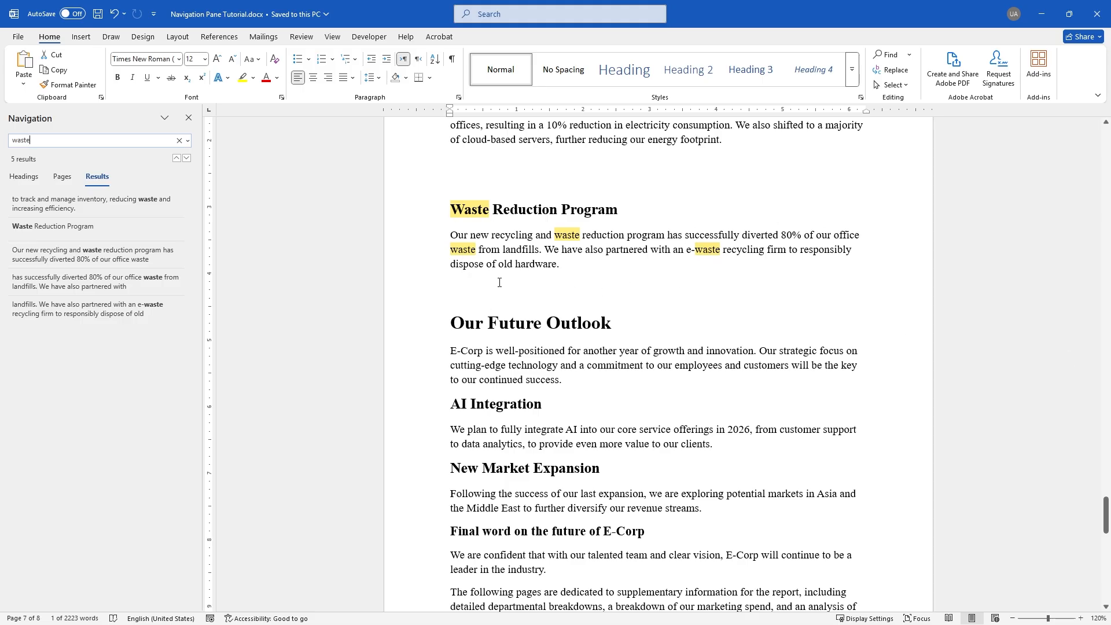
pyautogui.doubleClick(470, 214)
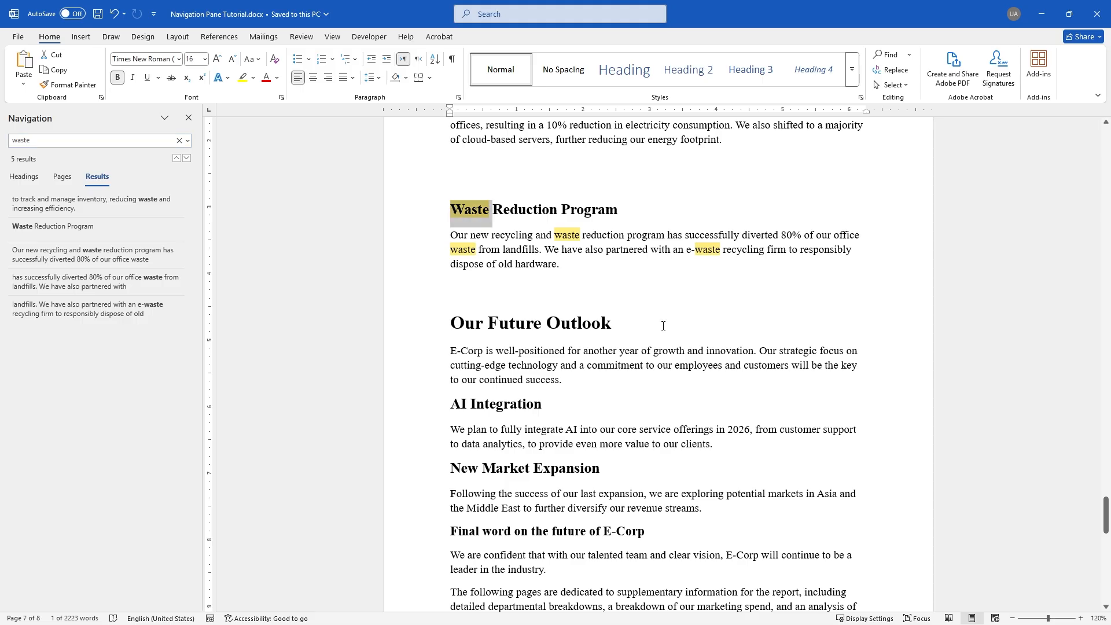
pyautogui.keyDown('shift'); pyautogui.click(603, 282); pyautogui.keyUp('shift')
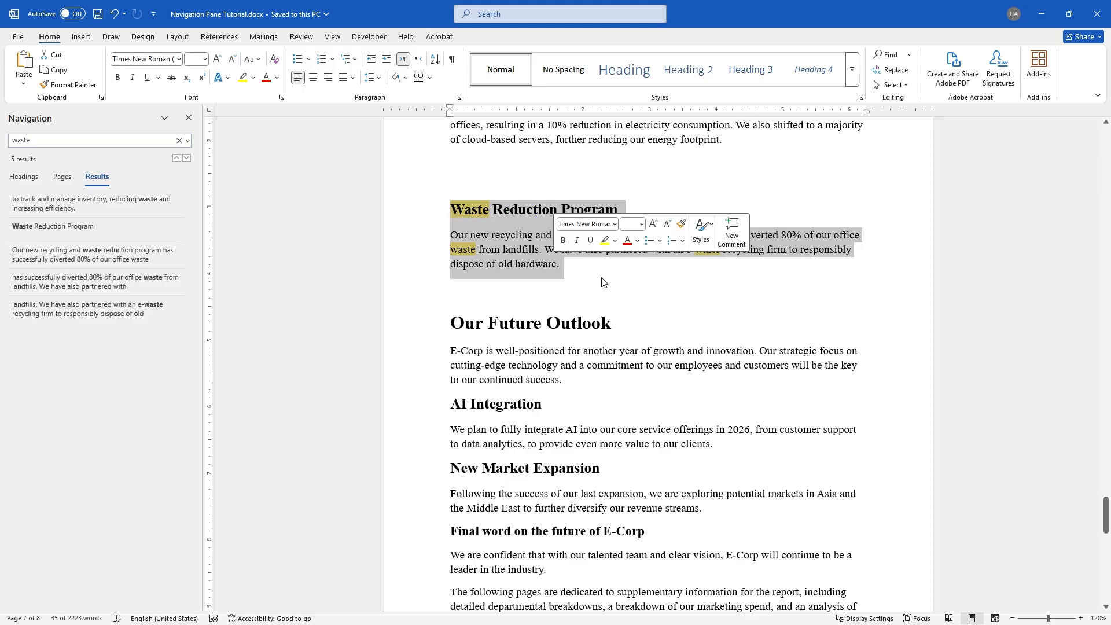
pyautogui.rightClick(543, 265)
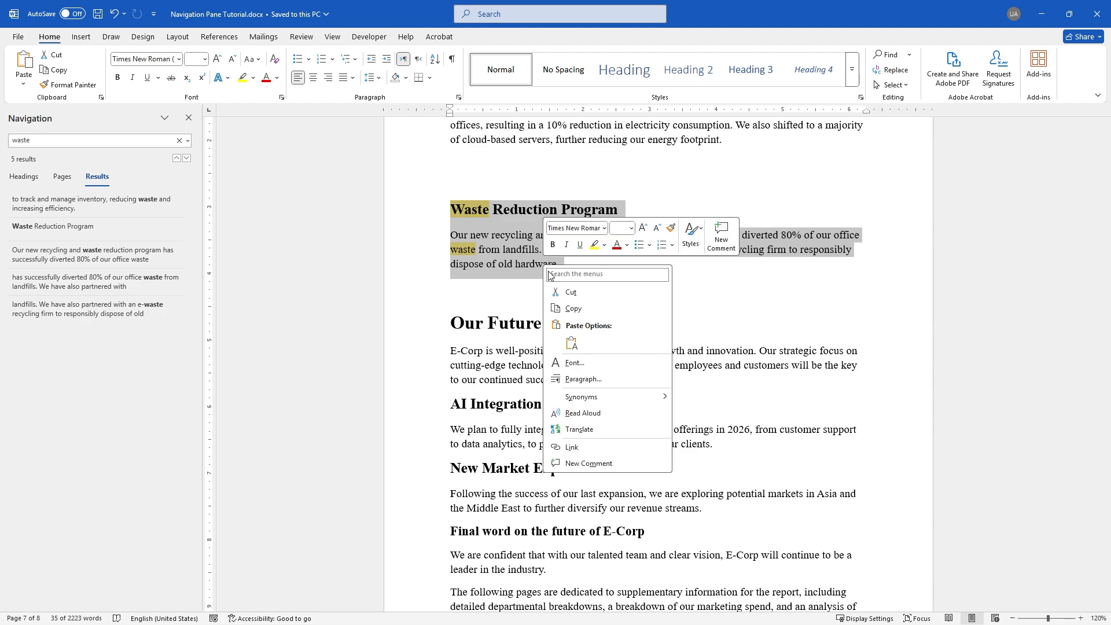
pyautogui.press('Escape')
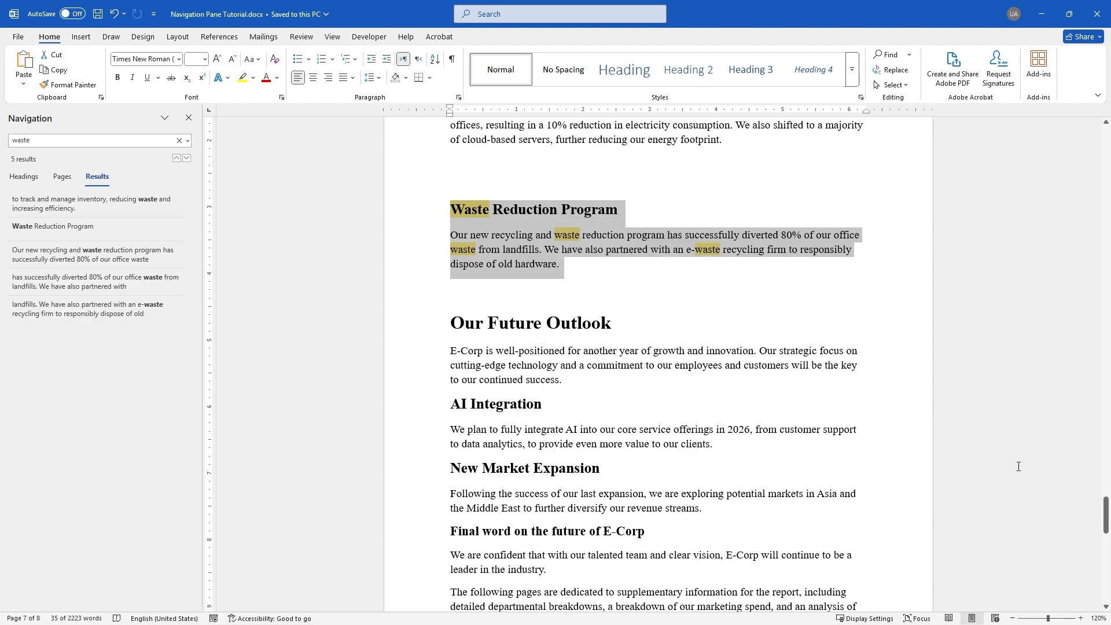
# Scroll to the Profit & Loss Statement and place the caret after 'investments'
pyautogui.moveTo(1106, 524); pyautogui.dragTo(1074, 267)
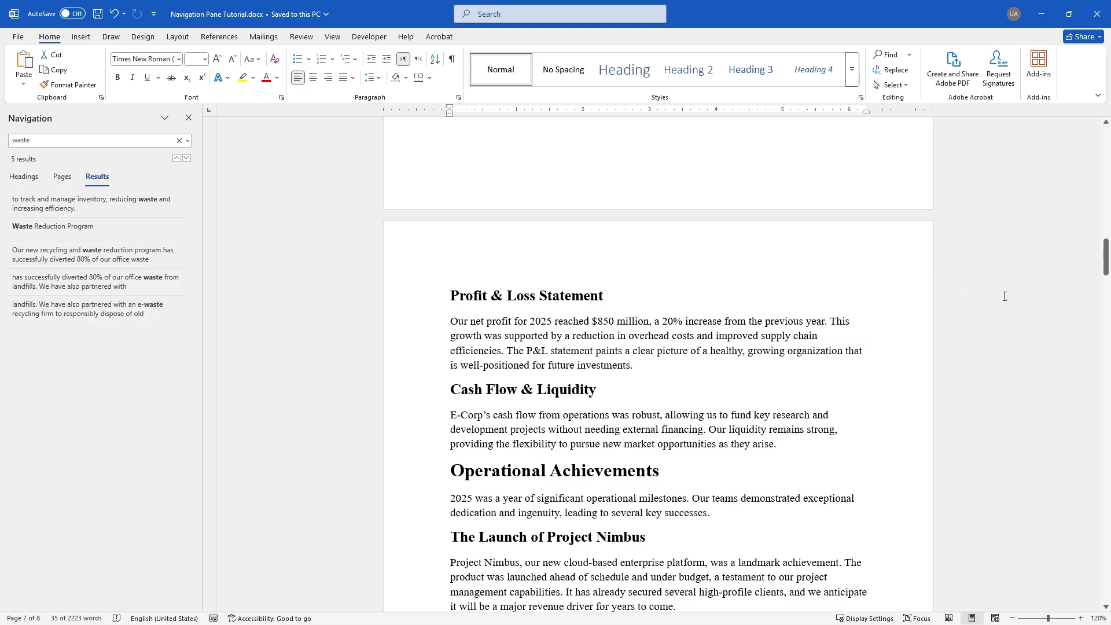
pyautogui.doubleClick(1045, 309)
pyautogui.click(689, 364)
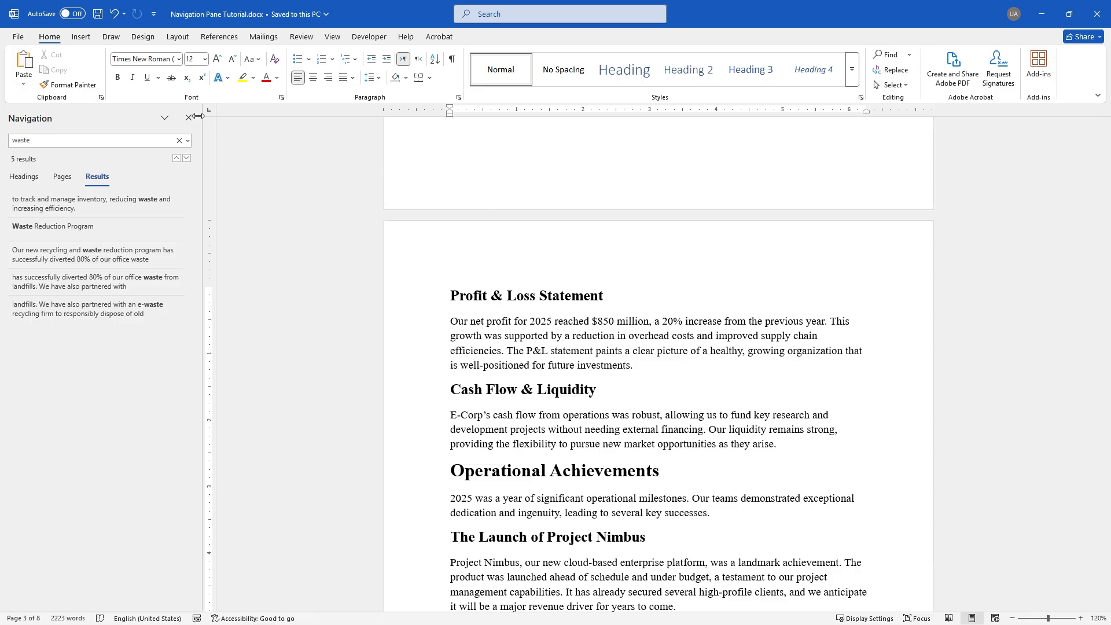
# Clear the 'waste' search, close the Navigation pane and return to the report's title page
pyautogui.click(179, 140)
pyautogui.click(188, 117)
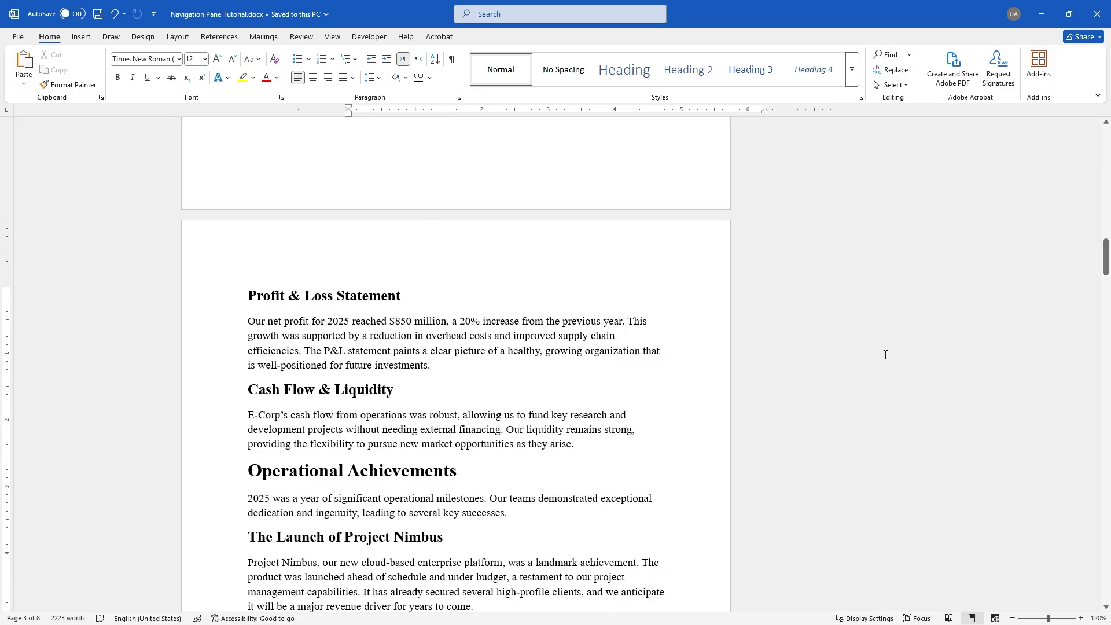
pyautogui.scroll(2, 885, 355)
pyautogui.moveTo(1103, 260); pyautogui.dragTo(1061, 205)
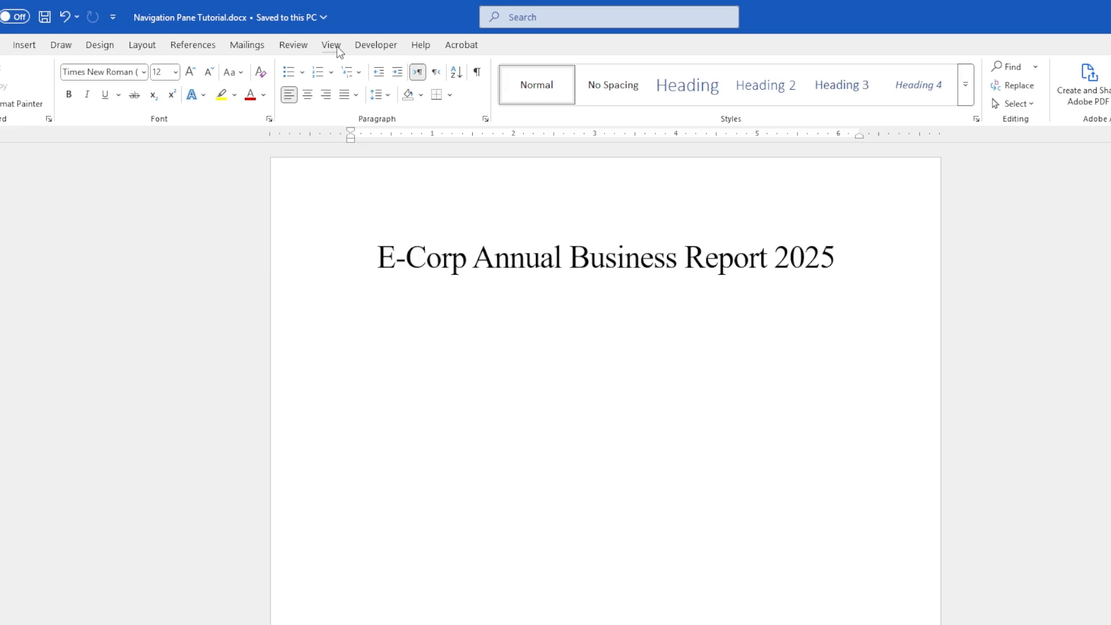
# Turn on the Navigation Pane from the View tab and switch it to the Headings list
pyautogui.click(336, 46)
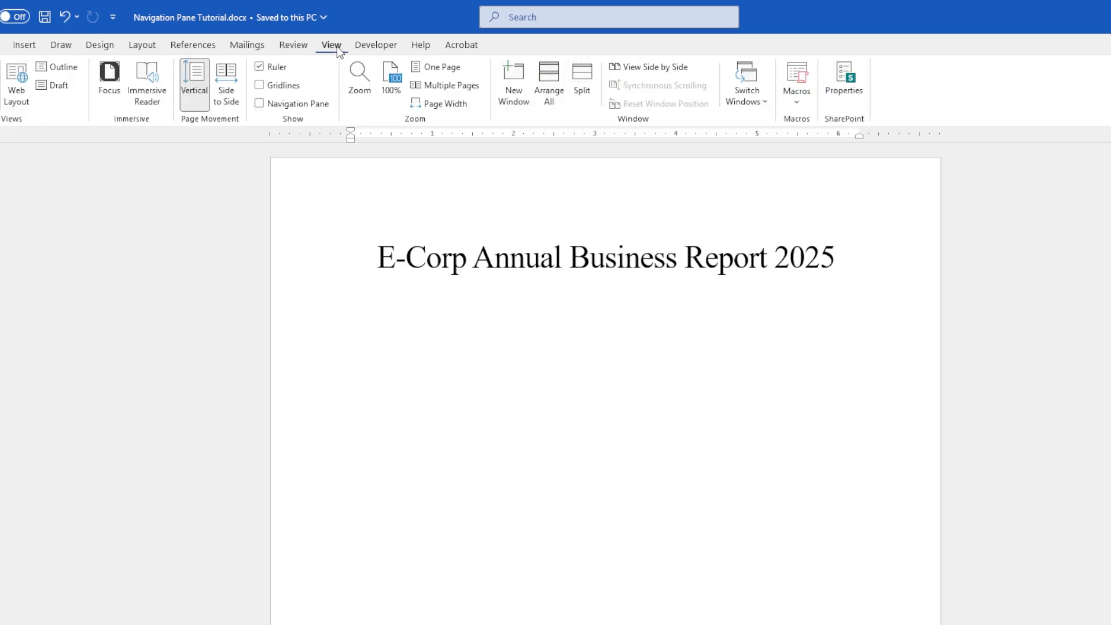
pyautogui.click(260, 104)
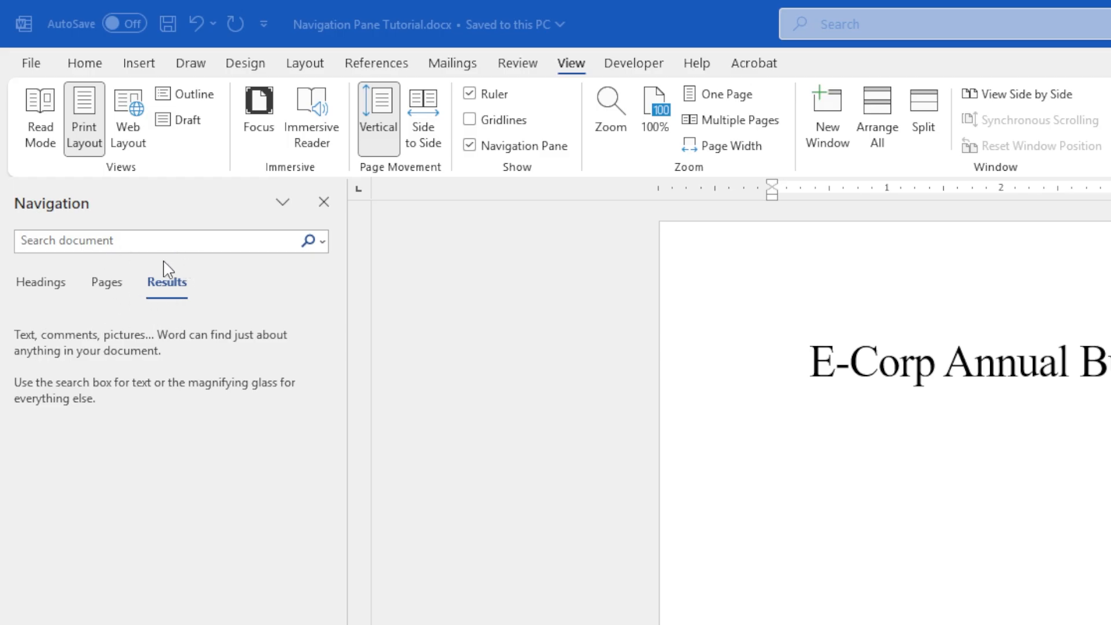
pyautogui.click(117, 282)
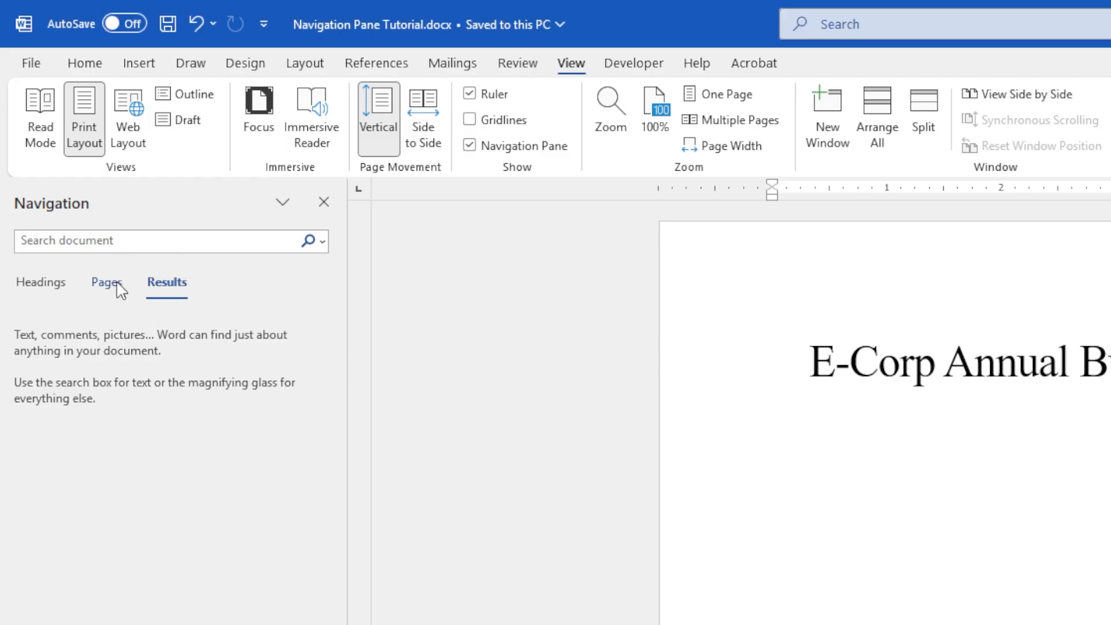
pyautogui.click(117, 283)
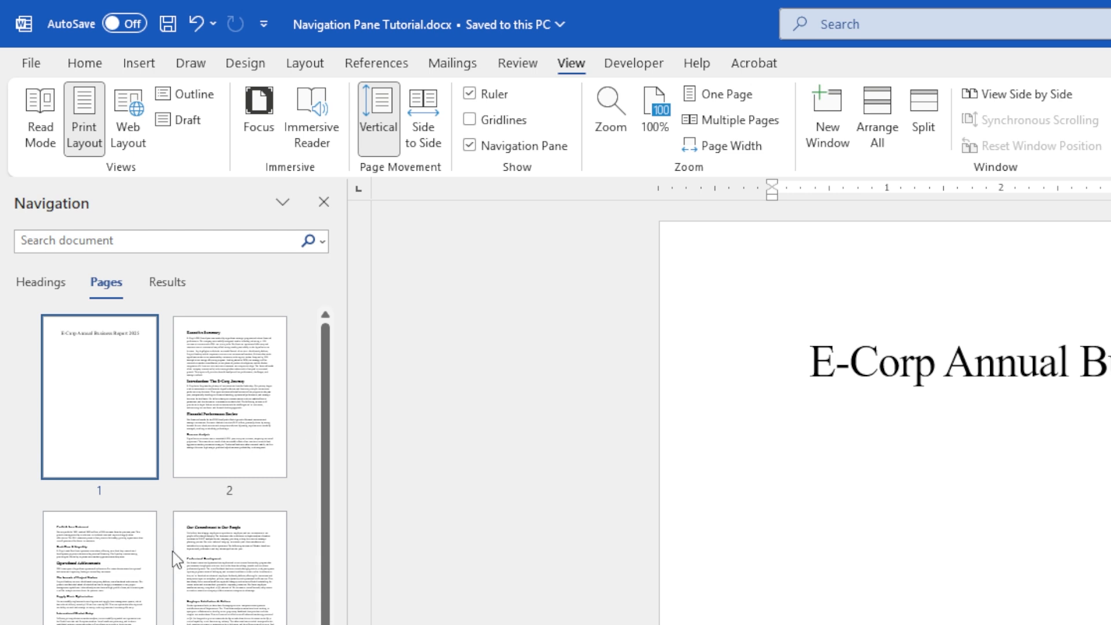
pyautogui.click(25, 284)
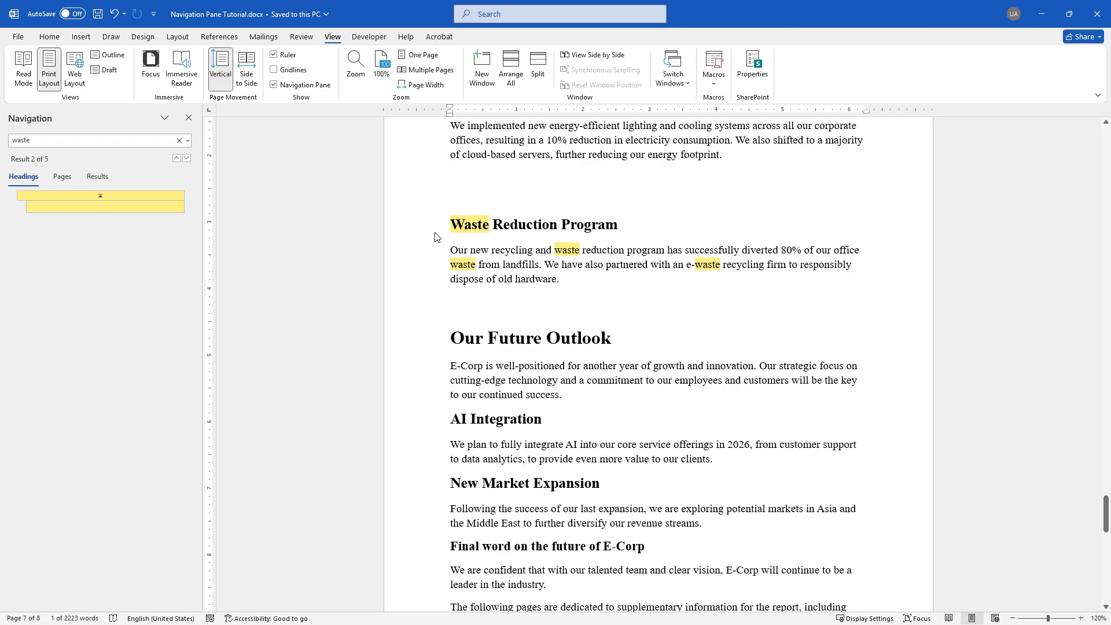
# Clear the 'waste' search highlights and scroll back to the title page
pyautogui.click(543, 226)
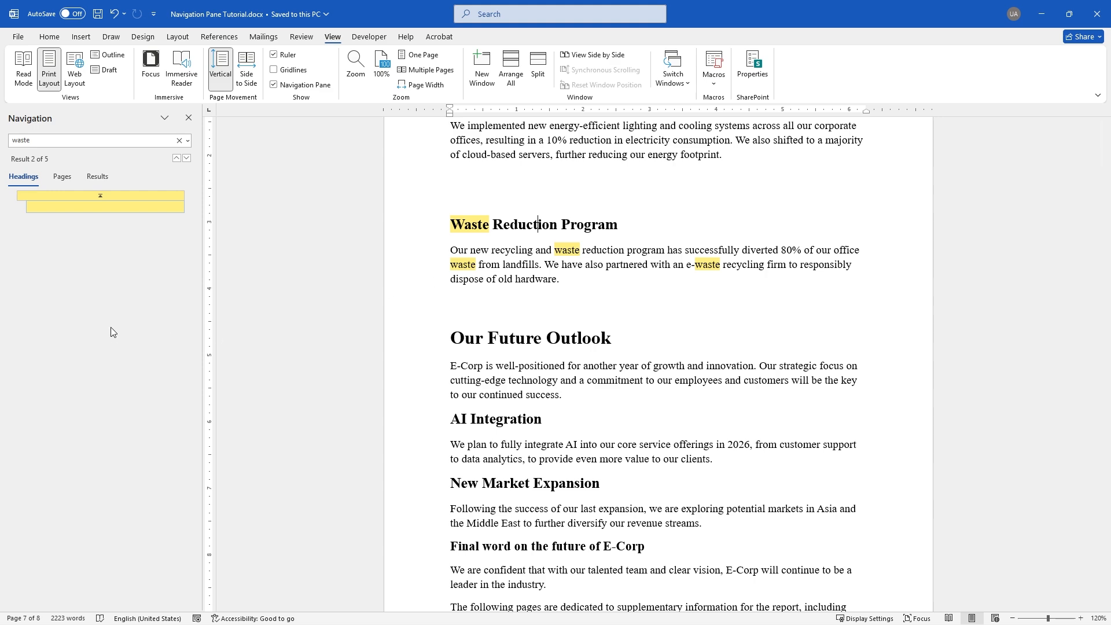
pyautogui.click(178, 140)
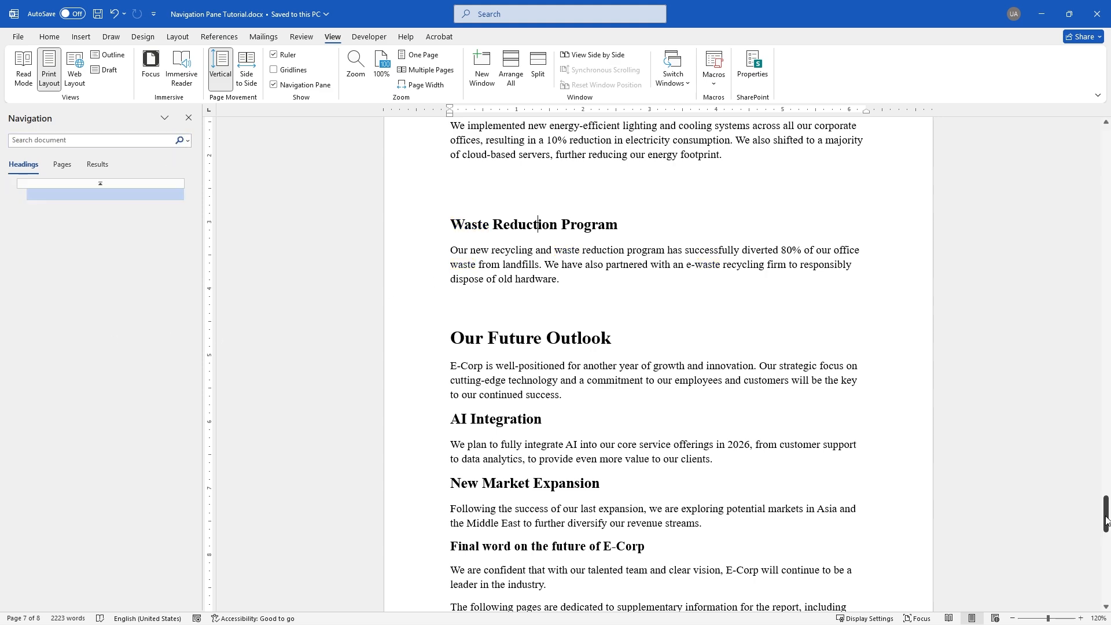
pyautogui.moveTo(1106, 520); pyautogui.dragTo(1106, 141)
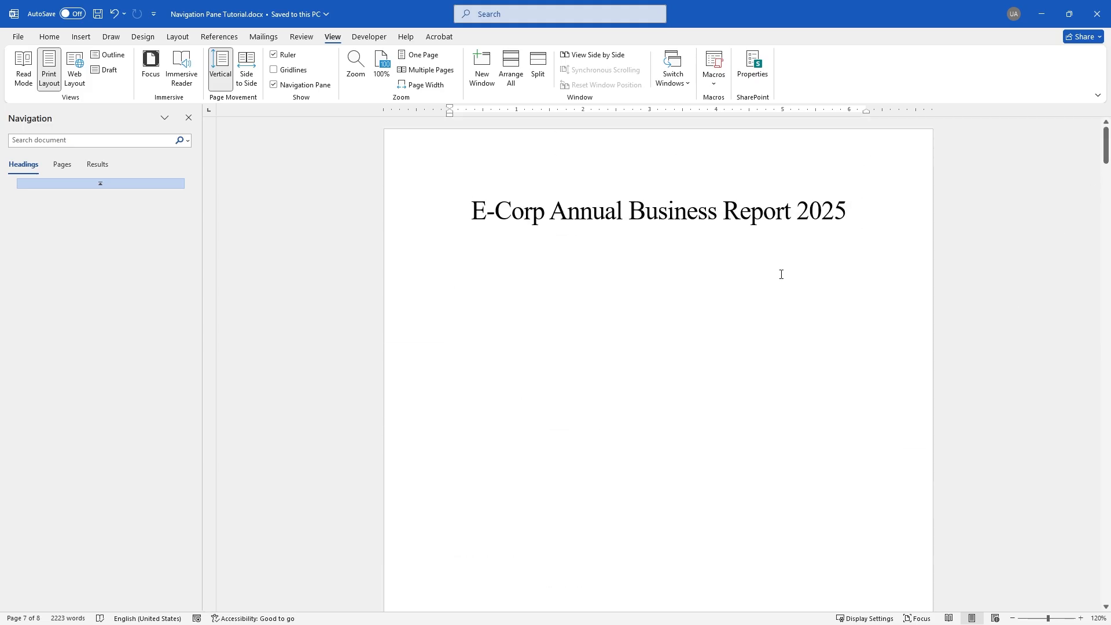
# Apply the Title style to 'E-Corp Annual Business Report 2025'
pyautogui.click(46, 39)
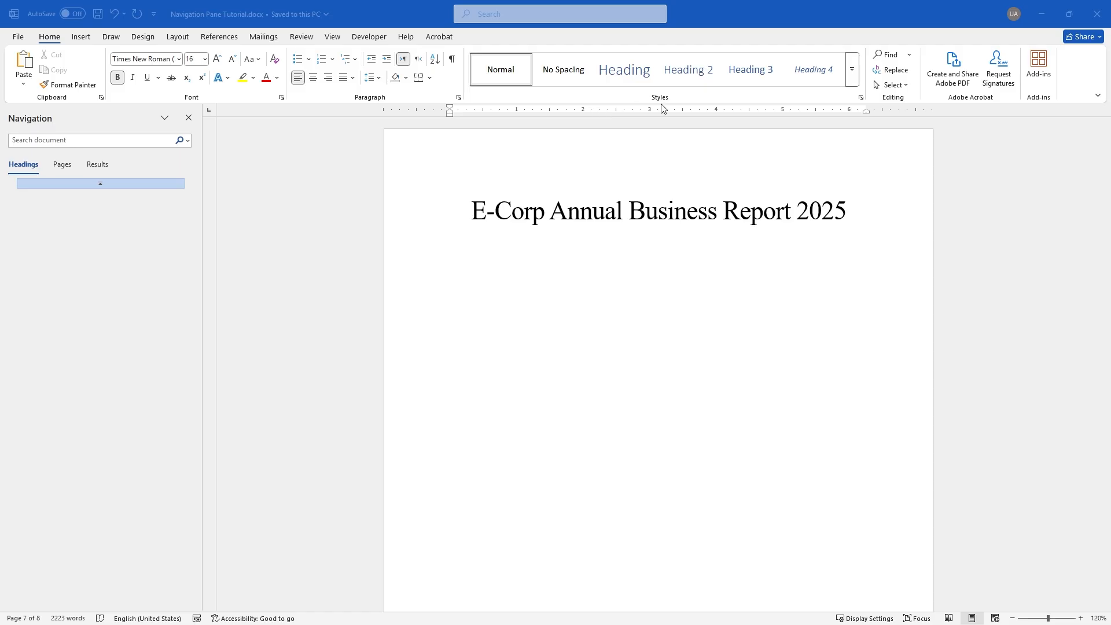
pyautogui.click(549, 211)
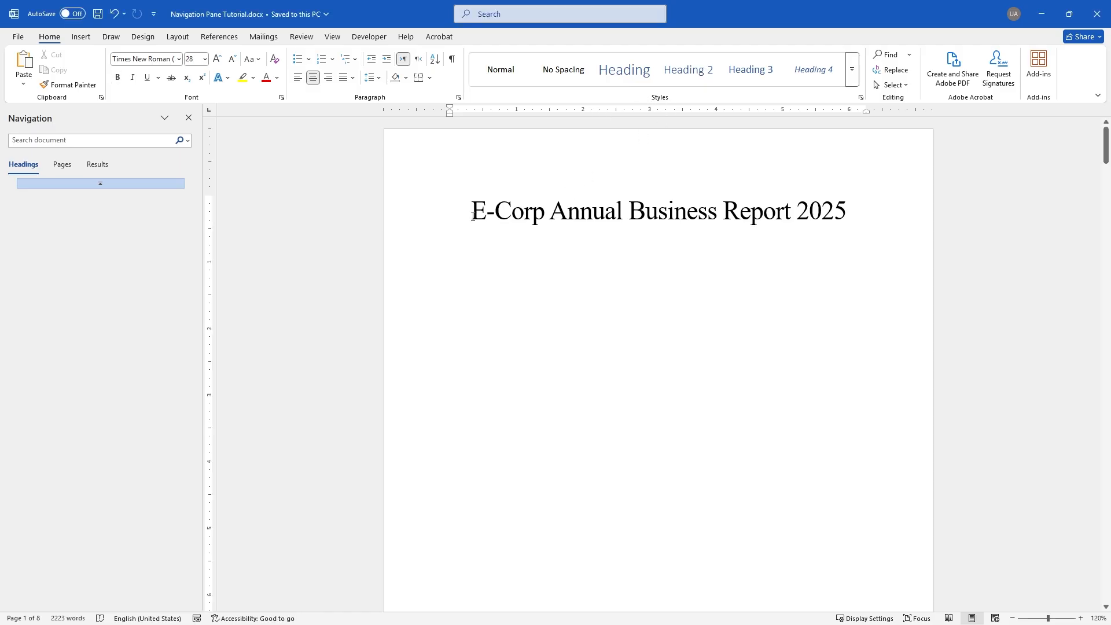
pyautogui.click(472, 213)
pyautogui.hotkey('shift', 'End')
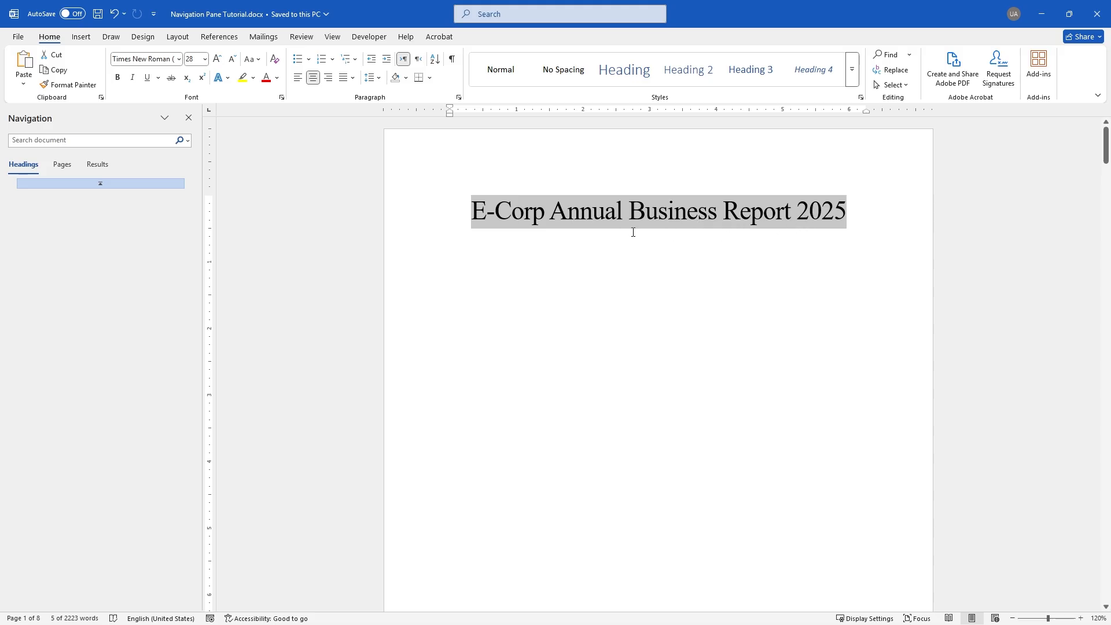
pyautogui.click(855, 74)
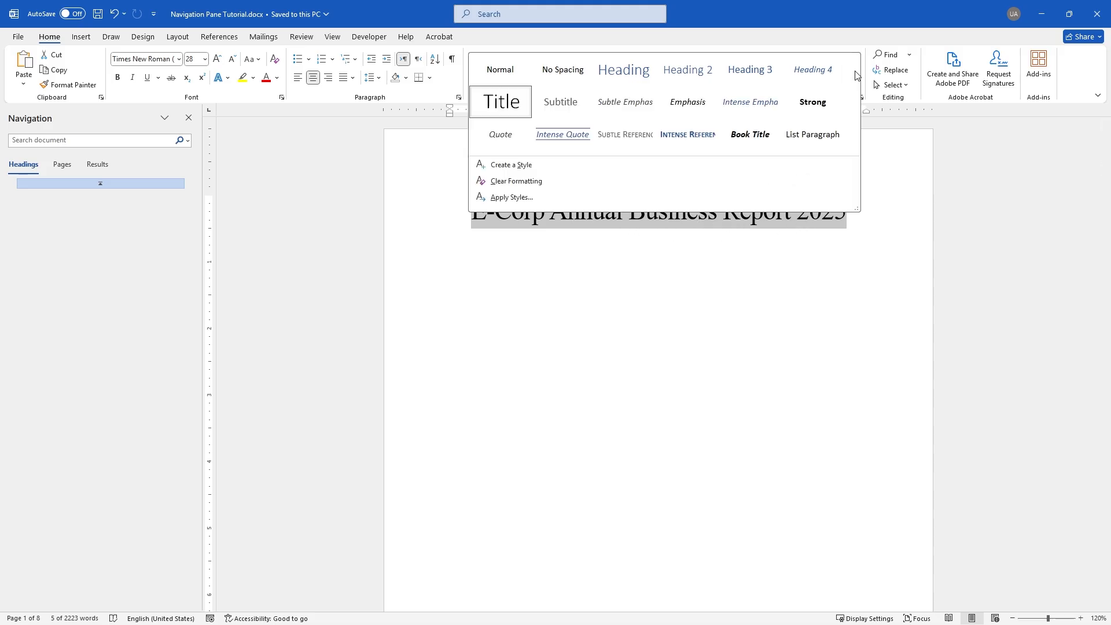
pyautogui.click(517, 107)
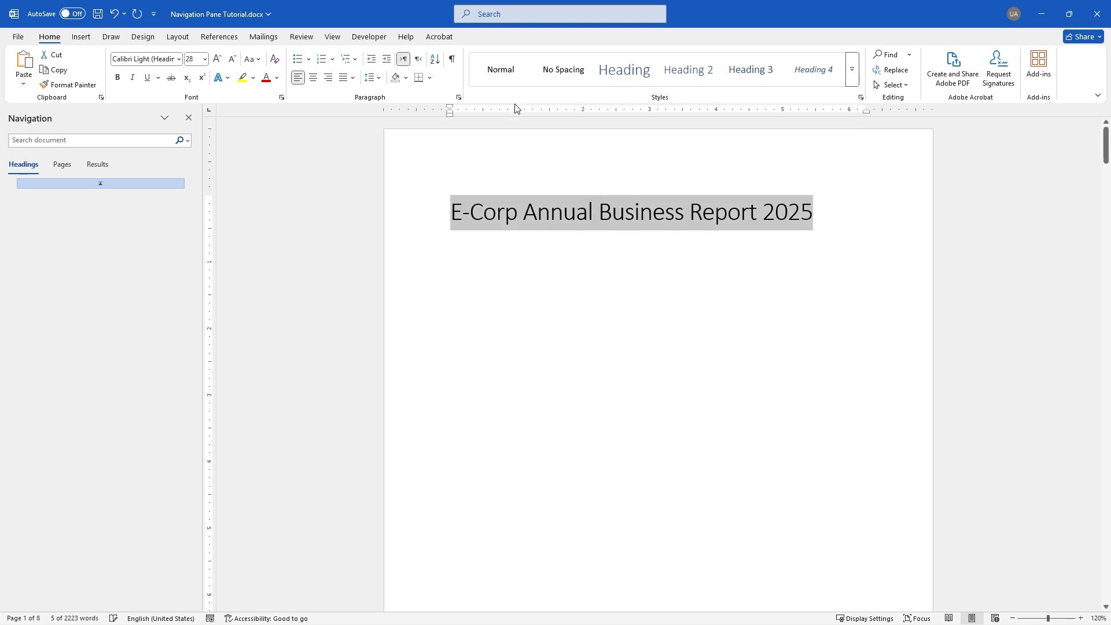
pyautogui.click(816, 216)
# Make the Executive Summary heading a Heading 1
pyautogui.scroll(-3, 817, 231)
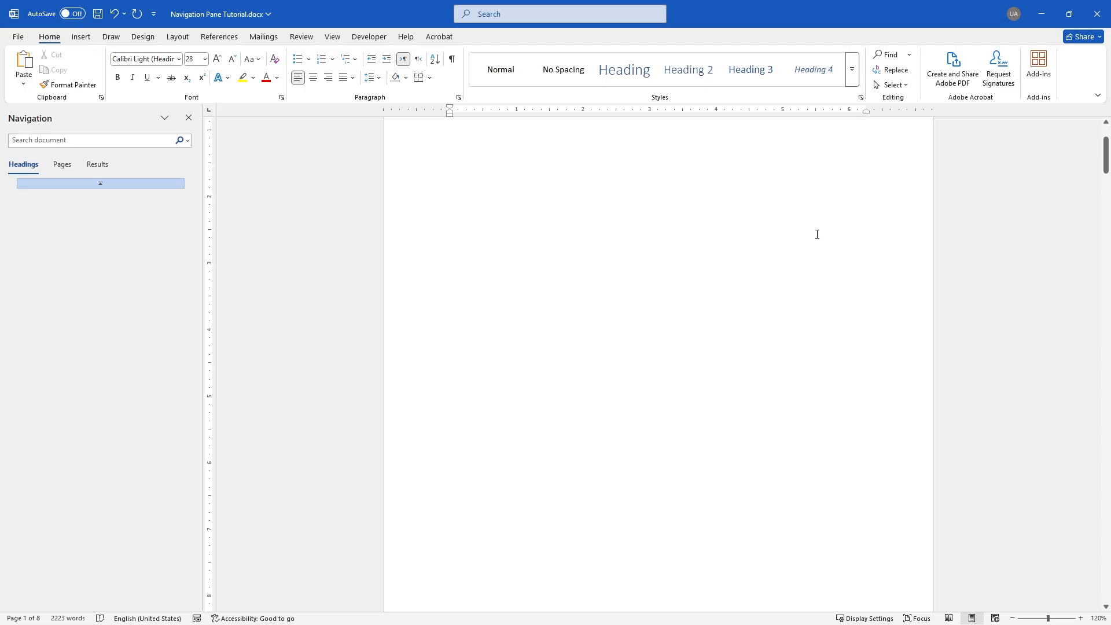
pyautogui.scroll(-10, 817, 235)
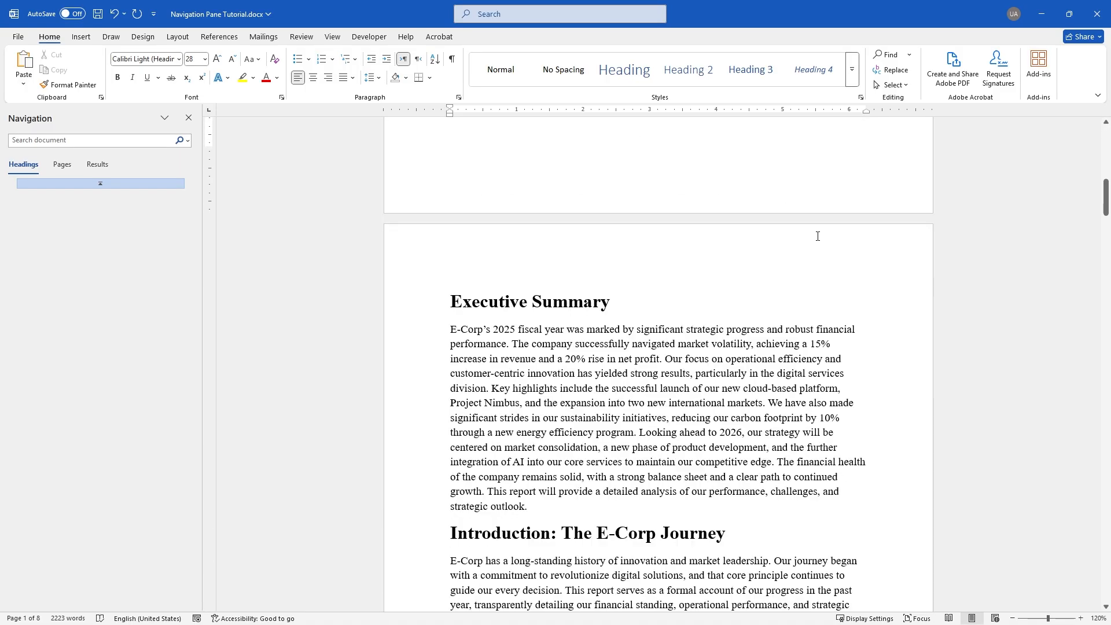
pyautogui.scroll(-2, 817, 236)
pyautogui.moveTo(458, 203); pyautogui.dragTo(503, 207)
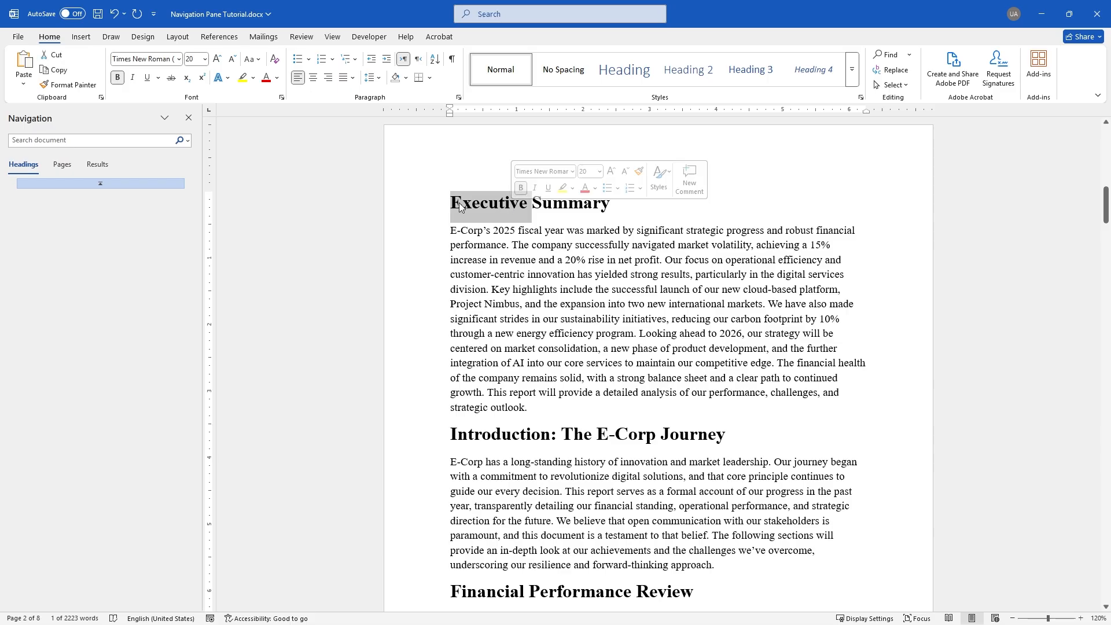
pyautogui.click(456, 203)
pyautogui.tripleClick(504, 203)
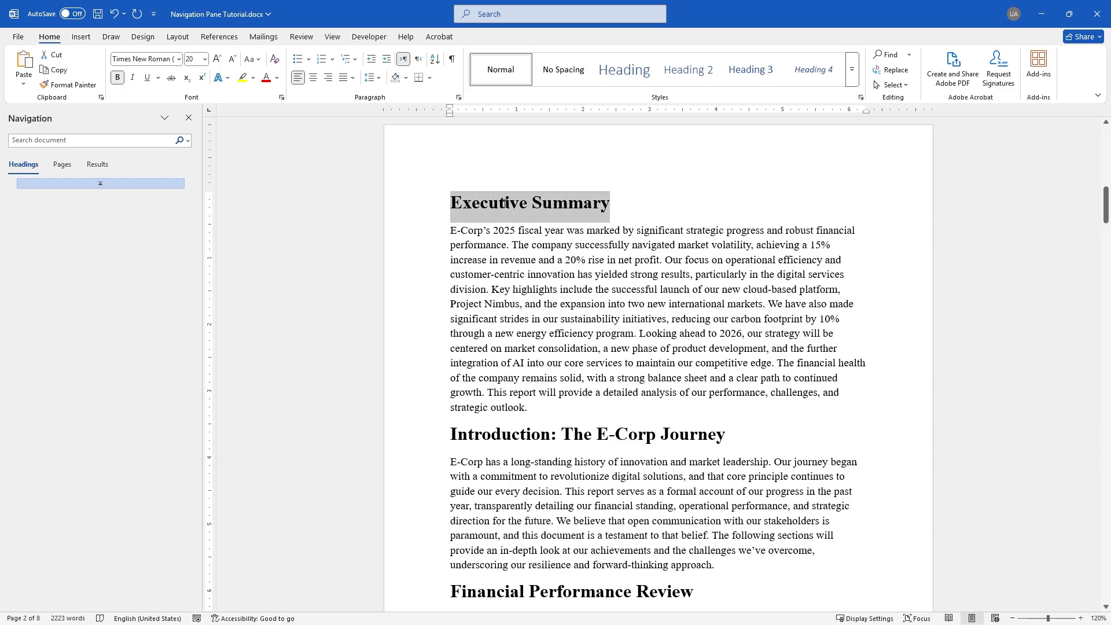
pyautogui.click(628, 75)
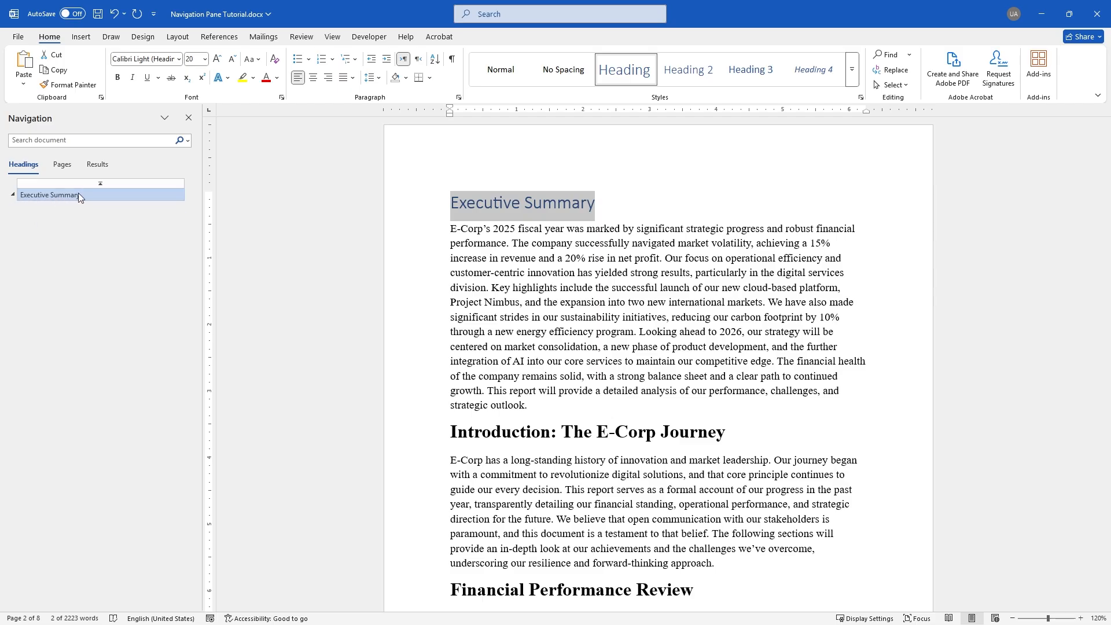
# Apply Heading 1 to 'Introduction: The E-Corp Journey' and 'Financial Performance Review'
pyautogui.scroll(-1, 568, 376)
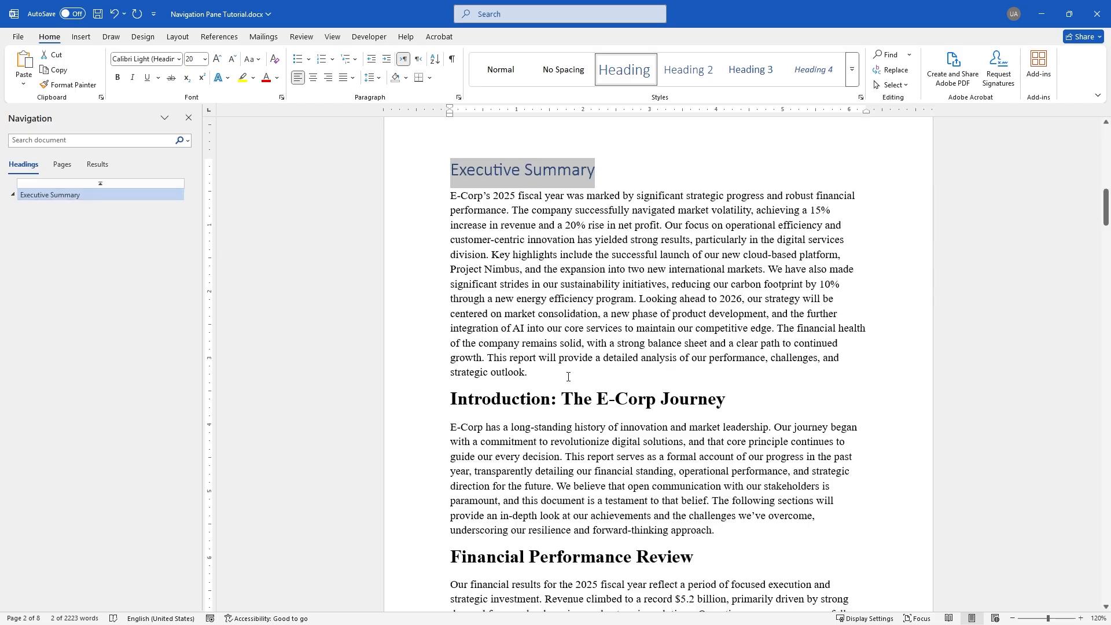
pyautogui.click(452, 399)
pyautogui.tripleClick(823, 388)
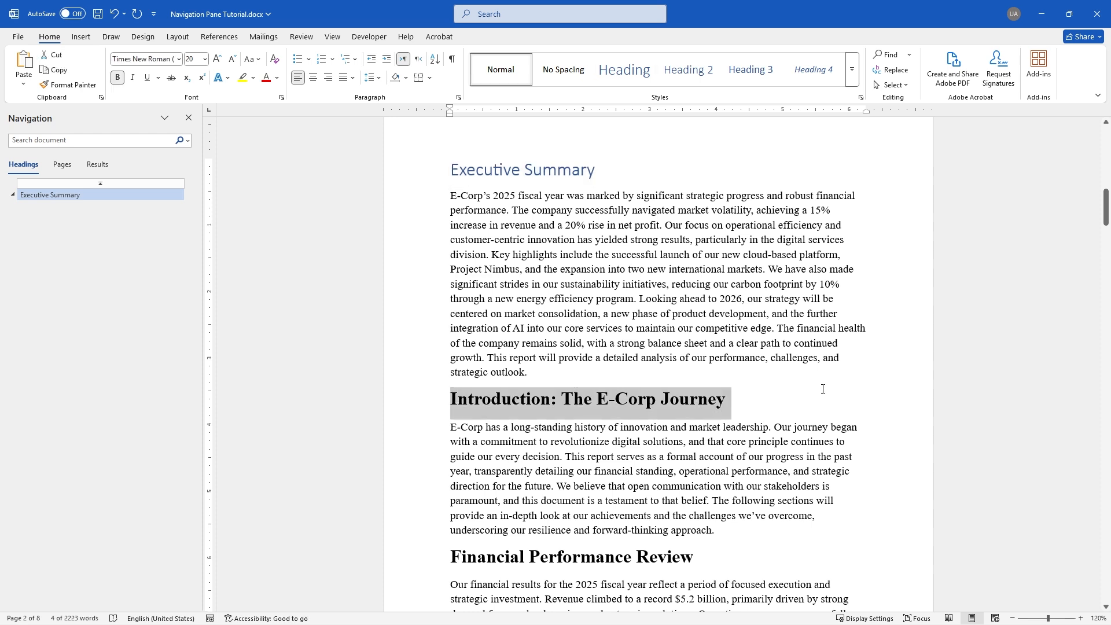
pyautogui.click(635, 74)
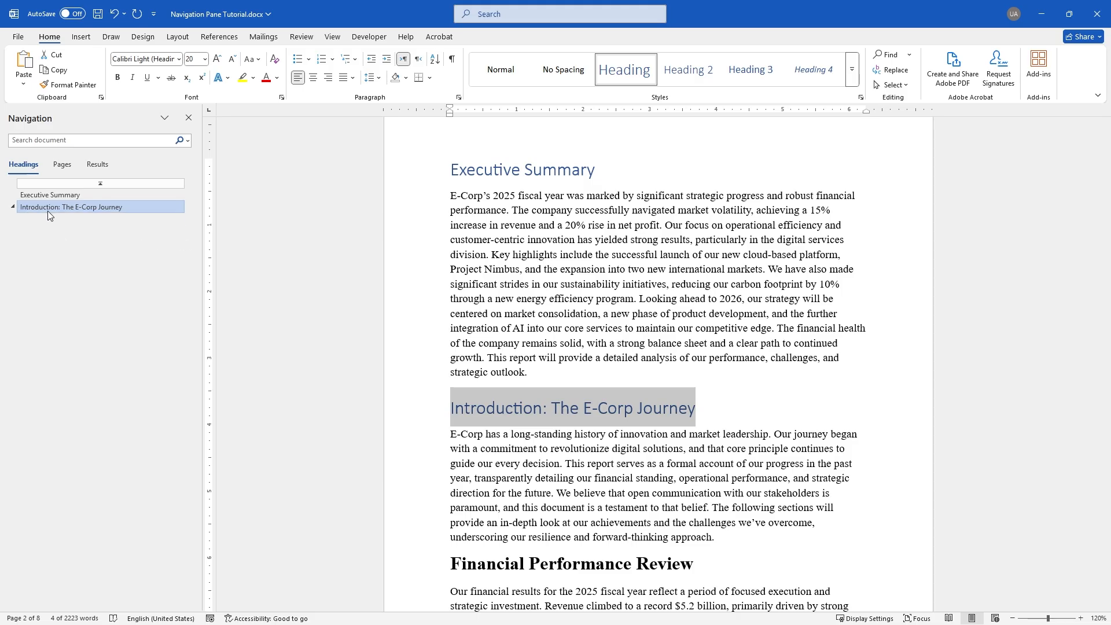
pyautogui.scroll(-6, 463, 370)
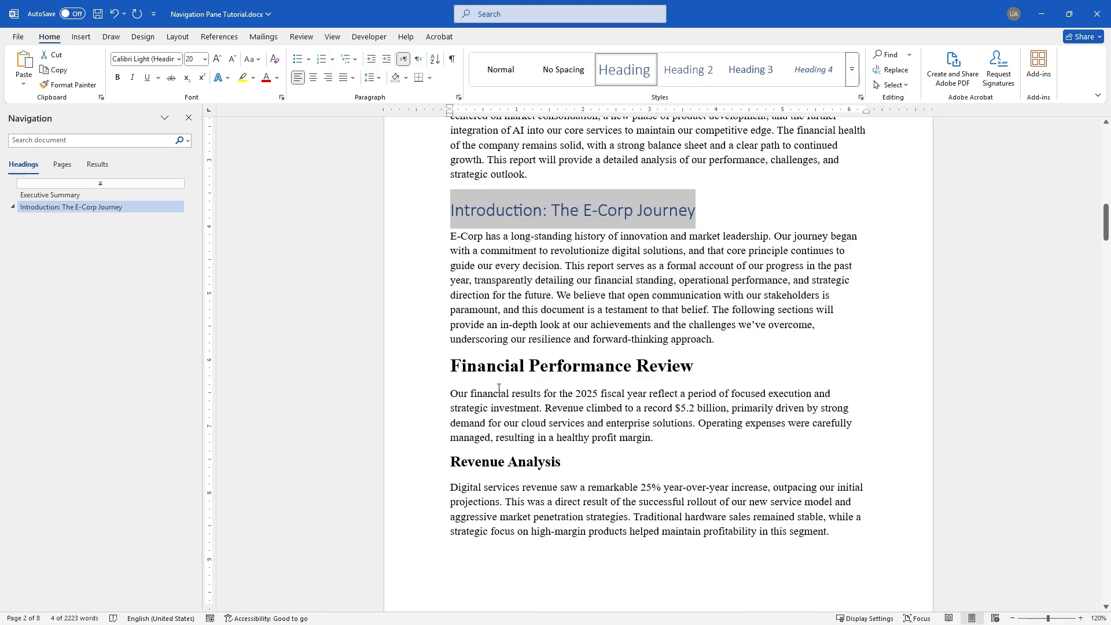
pyautogui.click(452, 365)
pyautogui.hotkey('shift', 'End')
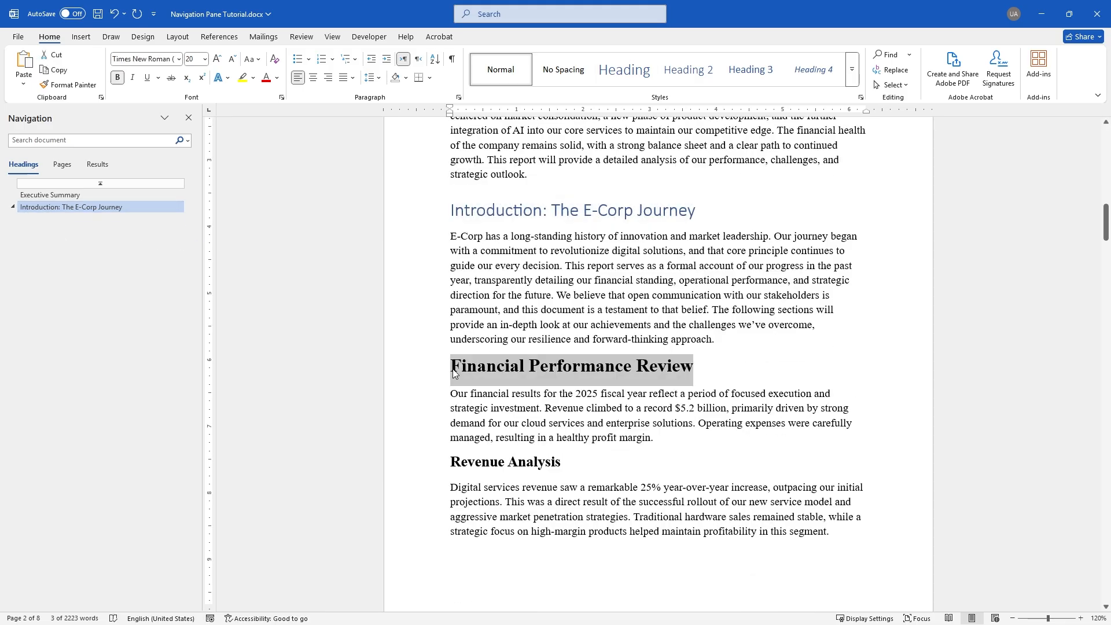
pyautogui.click(622, 73)
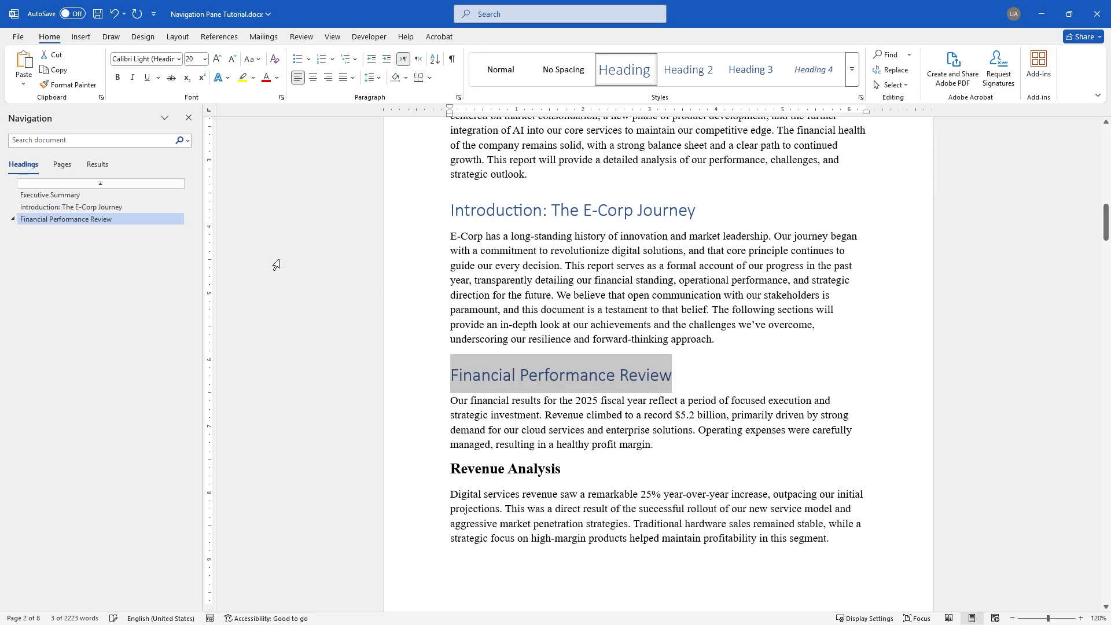
pyautogui.scroll(-3, 566, 374)
# Deselect Financial Performance Review and select the Revenue Analysis heading line
pyautogui.click(503, 277)
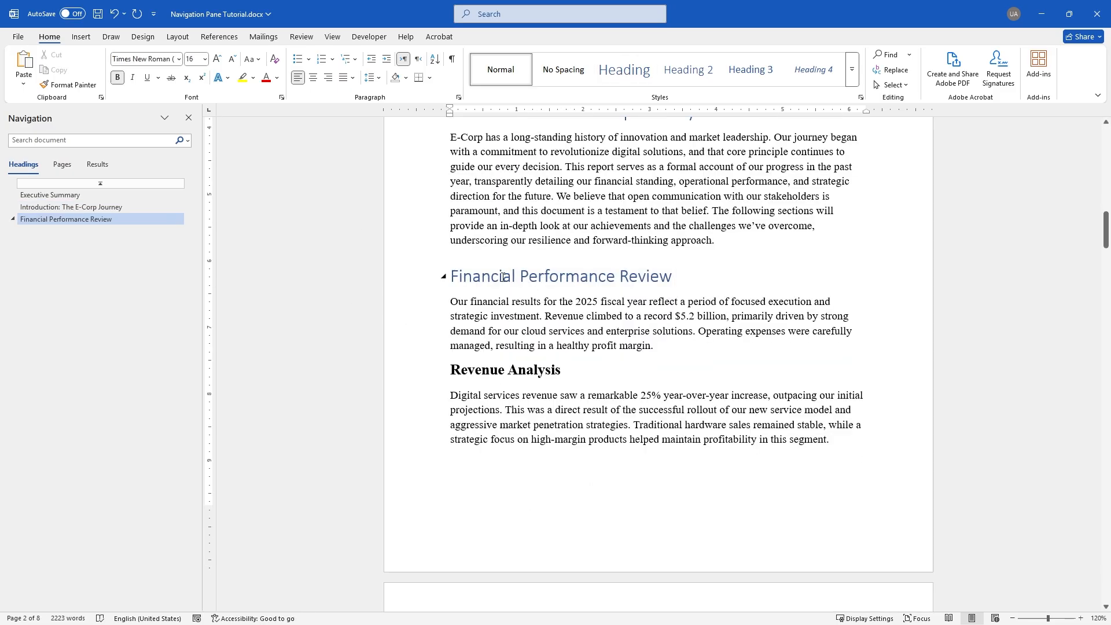
pyautogui.keyDown('shift'); pyautogui.click(643, 374); pyautogui.keyUp('shift')
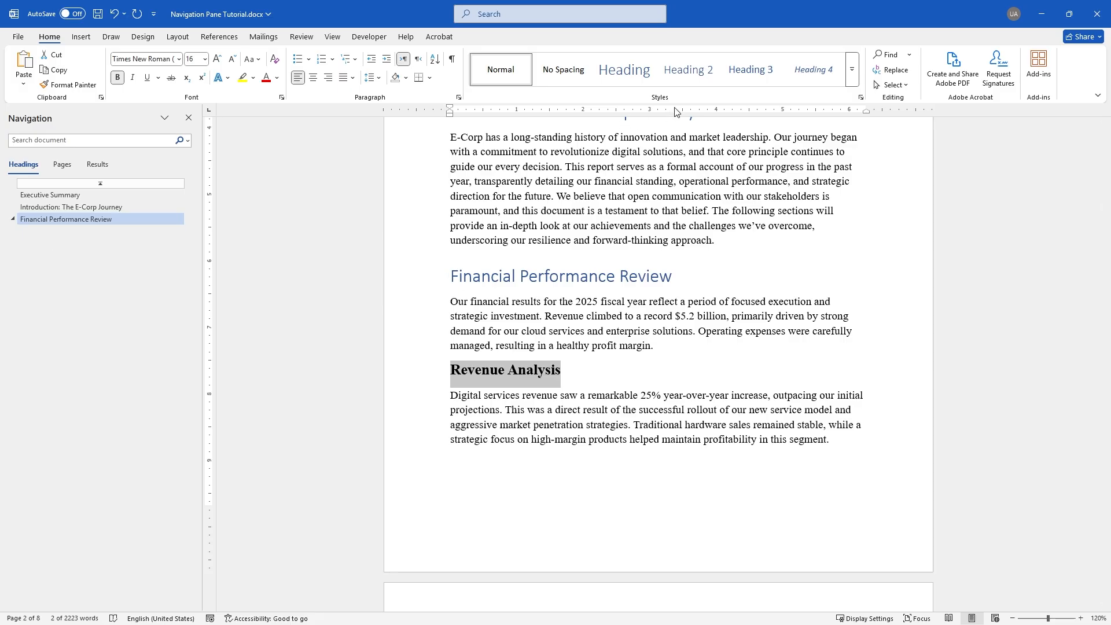
# Apply Heading 2 to Revenue Analysis, Profit & Loss Statement and Cash Flow & Liquidity
pyautogui.click(693, 78)
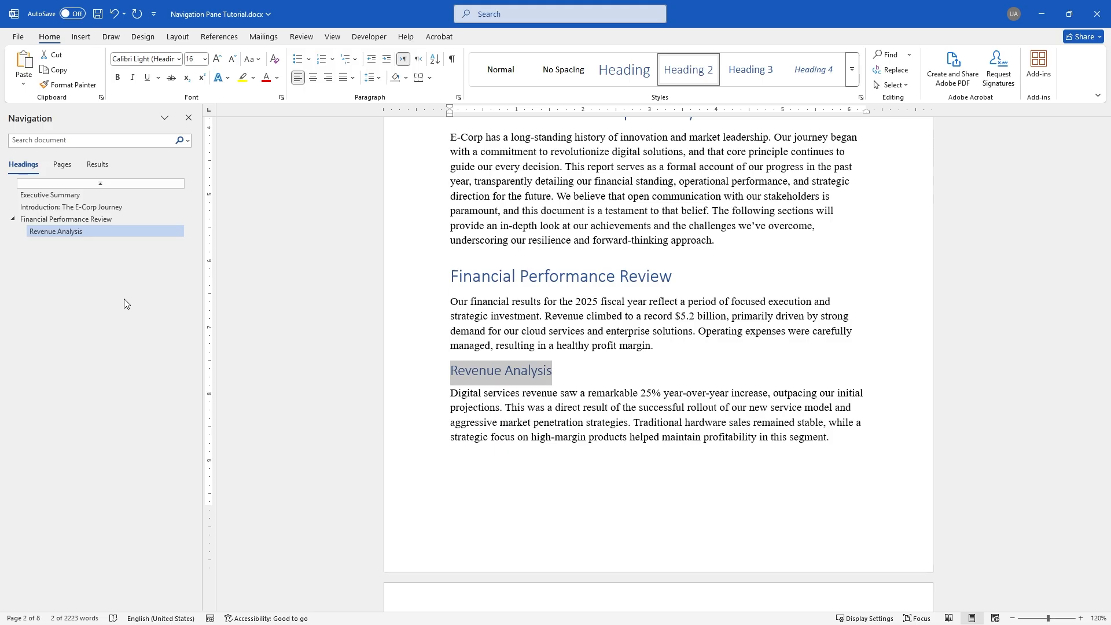
pyautogui.scroll(-5, 496, 351)
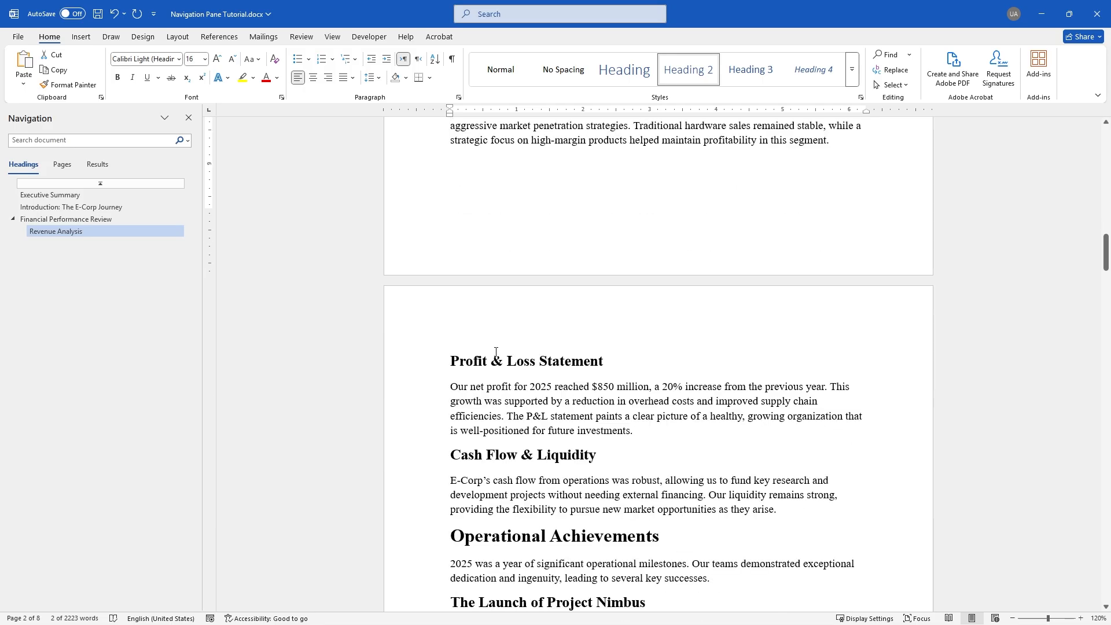
pyautogui.click(460, 358)
pyautogui.tripleClick(643, 363)
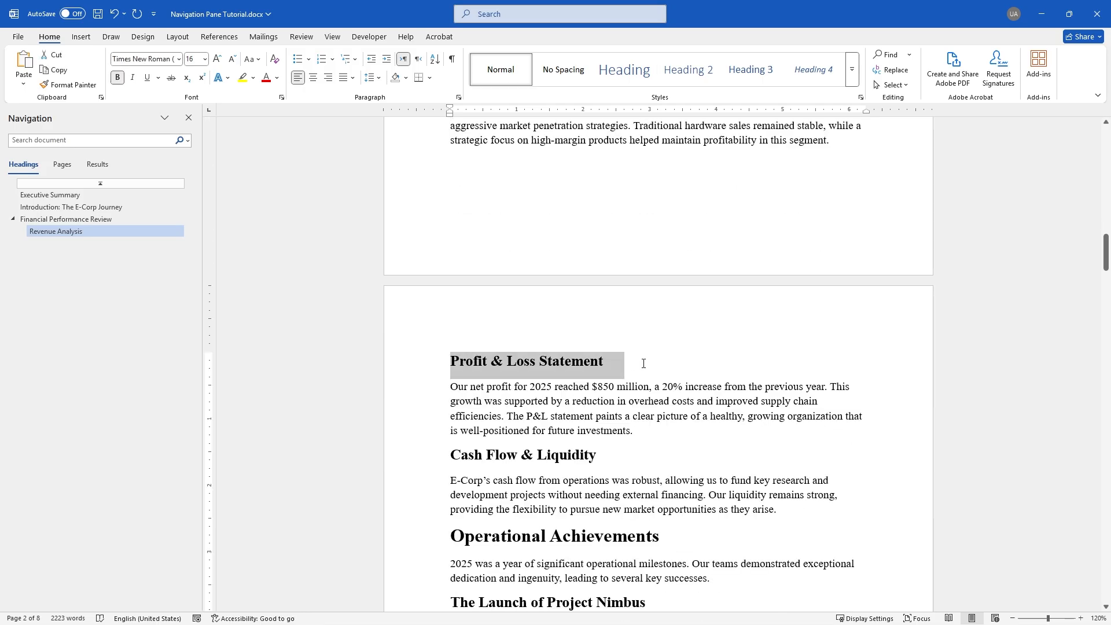
pyautogui.click(688, 69)
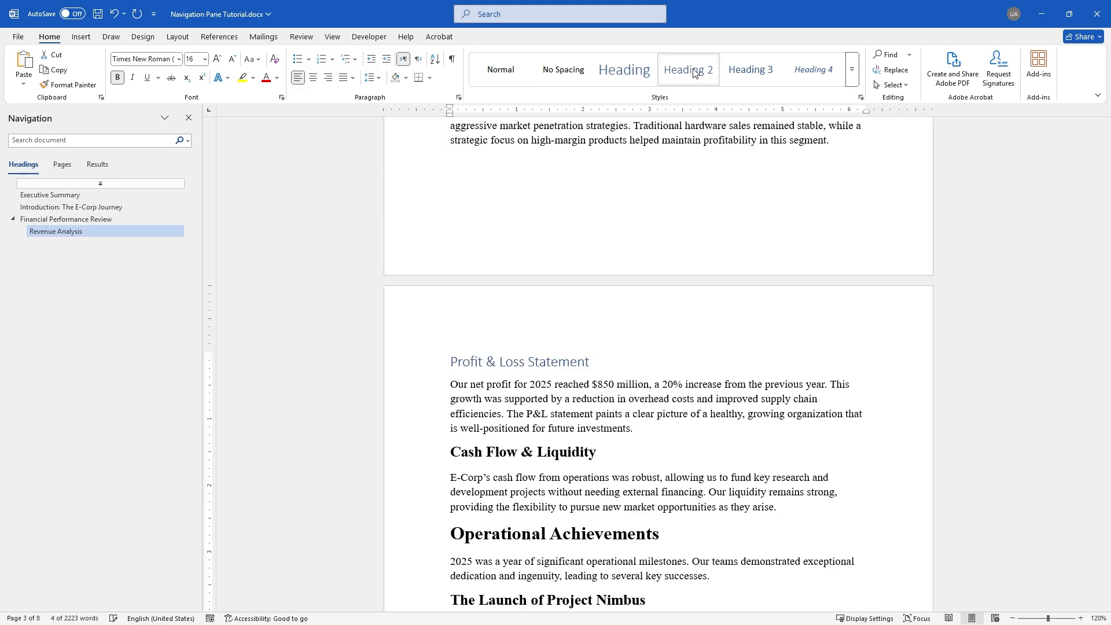
pyautogui.scroll(-2, 503, 376)
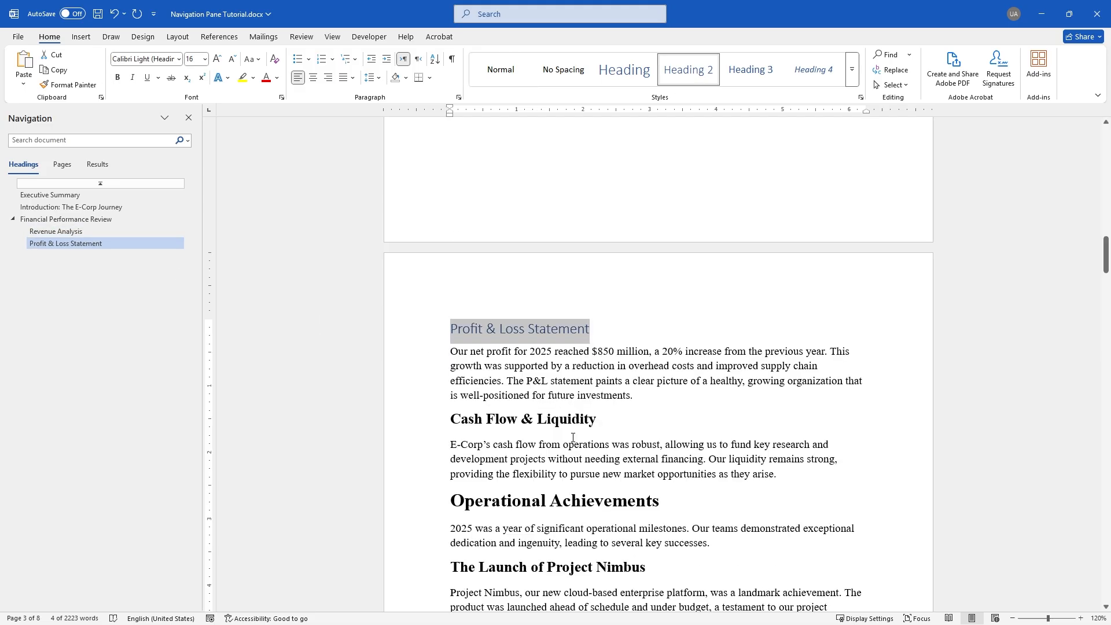
pyautogui.click(455, 359)
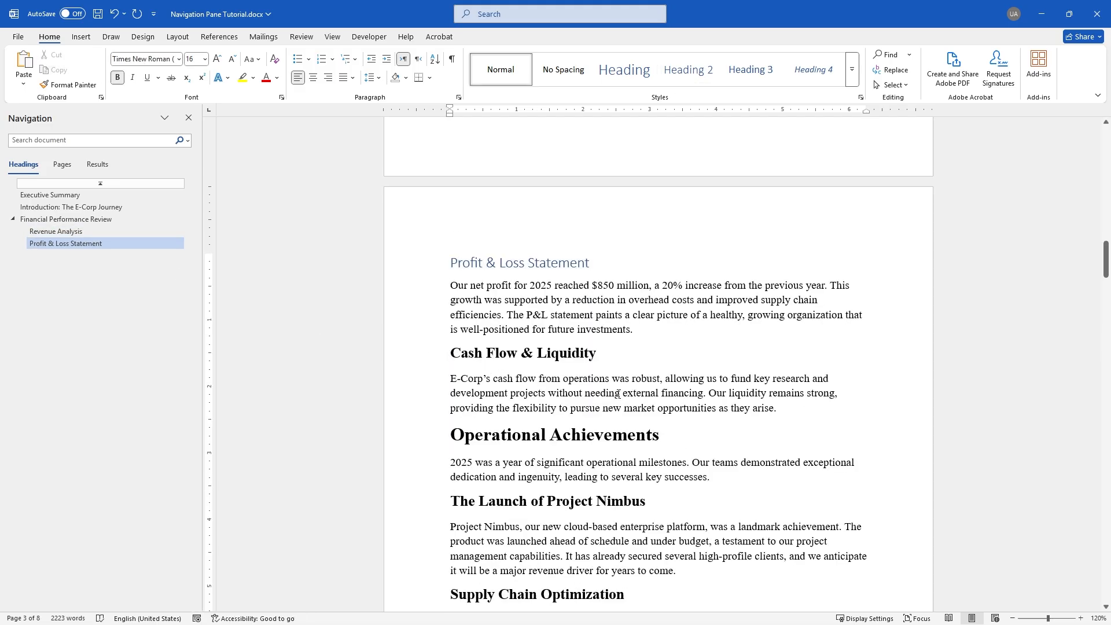
pyautogui.keyDown('shift'); pyautogui.click(620, 361); pyautogui.keyUp('shift')
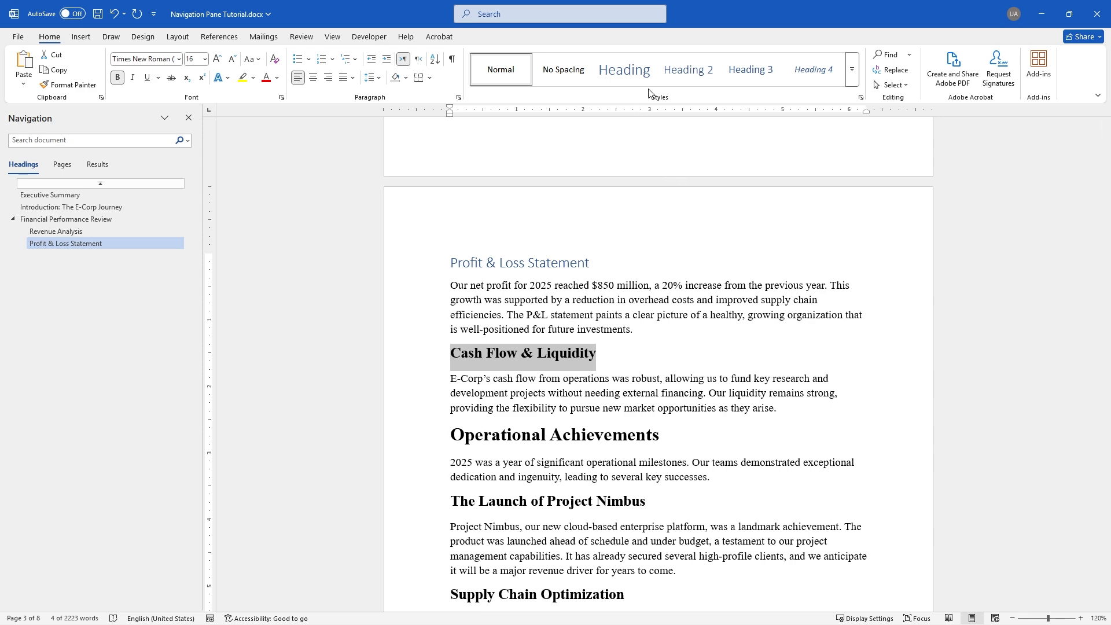
pyautogui.click(694, 80)
pyautogui.scroll(-3, 566, 328)
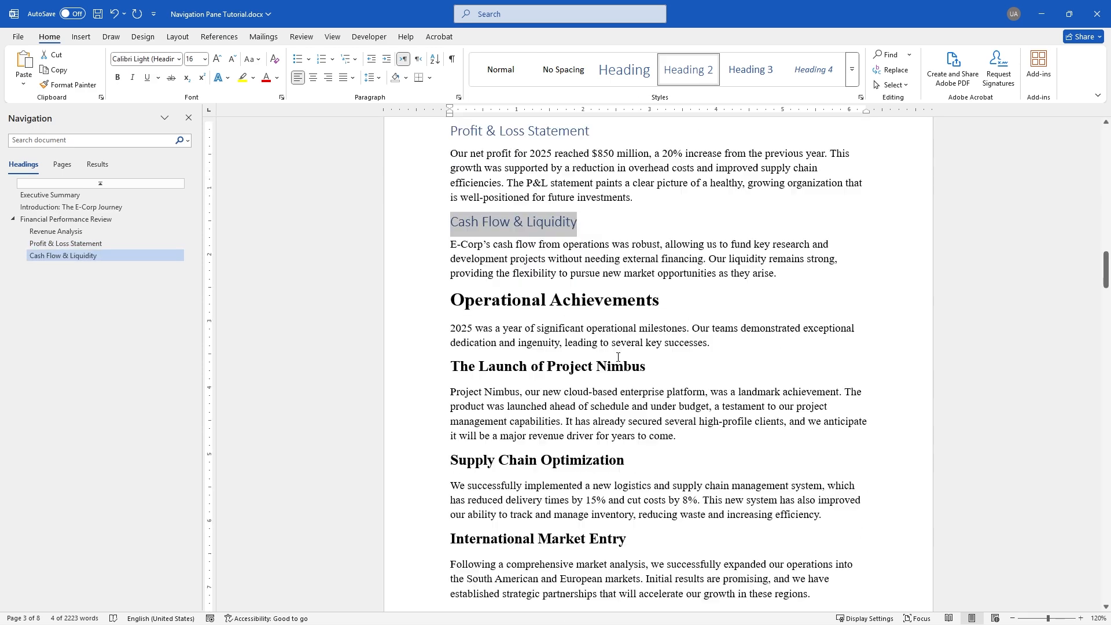
pyautogui.click(452, 276)
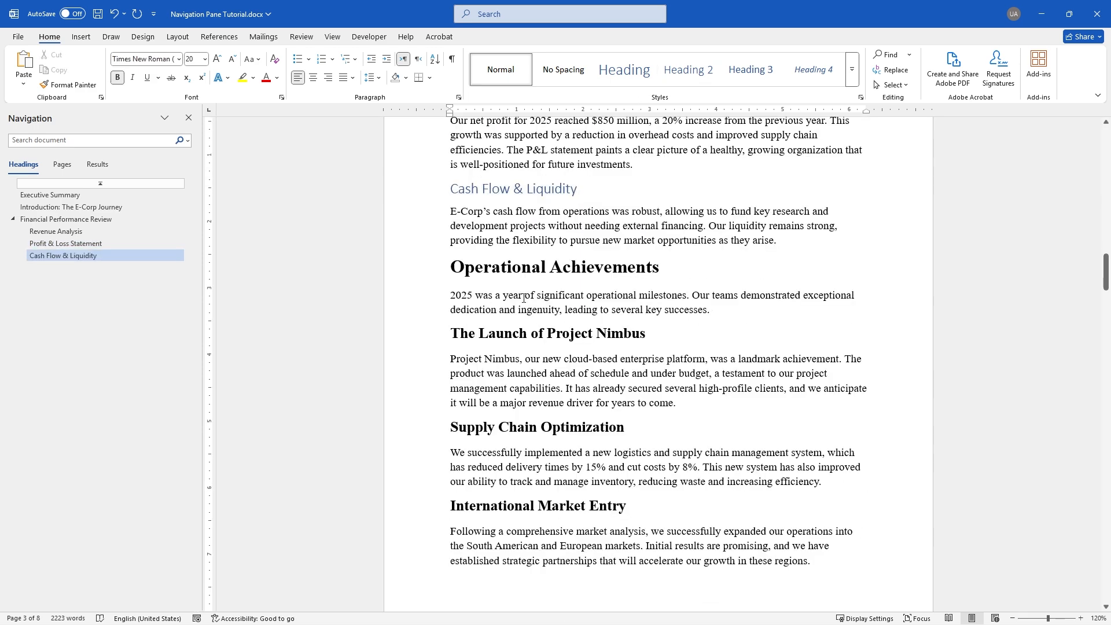
# Make Operational Achievements a top-level Heading 1
pyautogui.hotkey('shift', 'End')
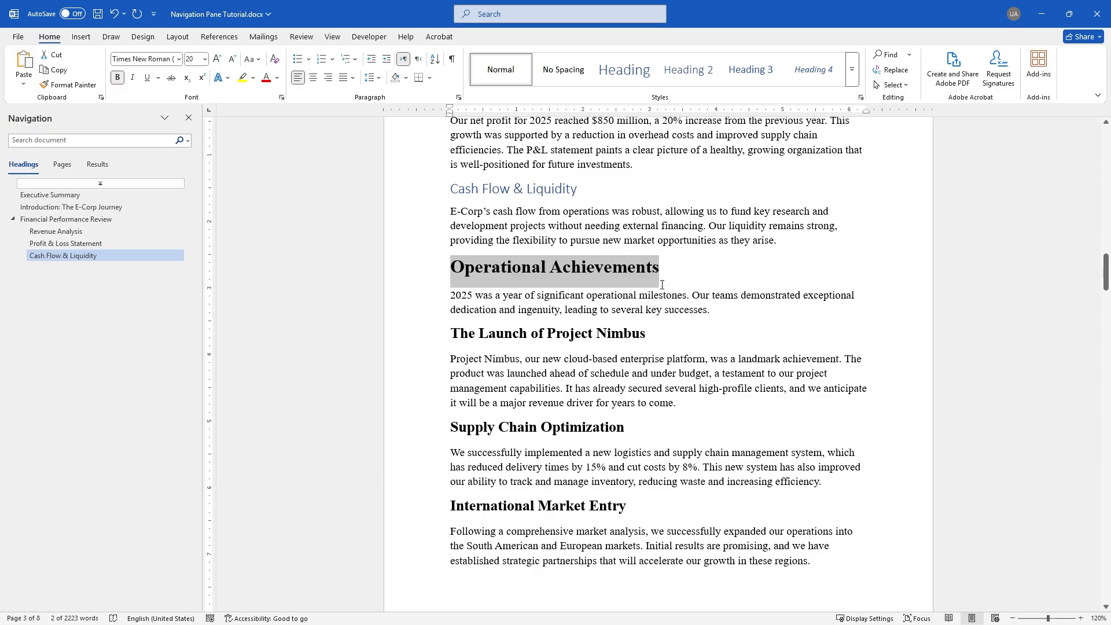
pyautogui.click(619, 76)
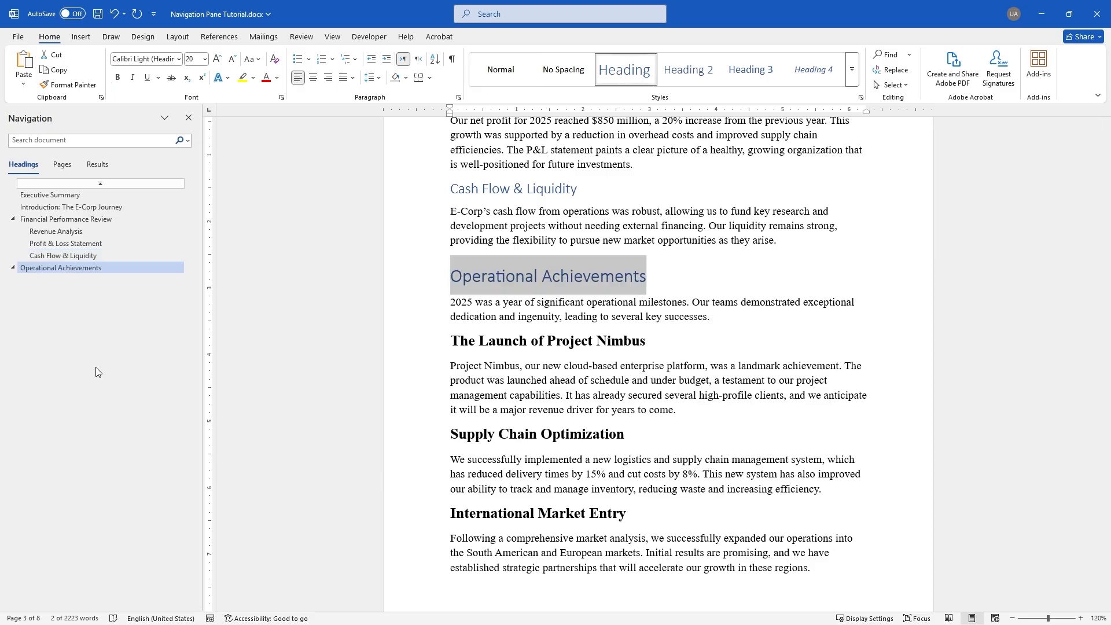
pyautogui.scroll(-3, 519, 299)
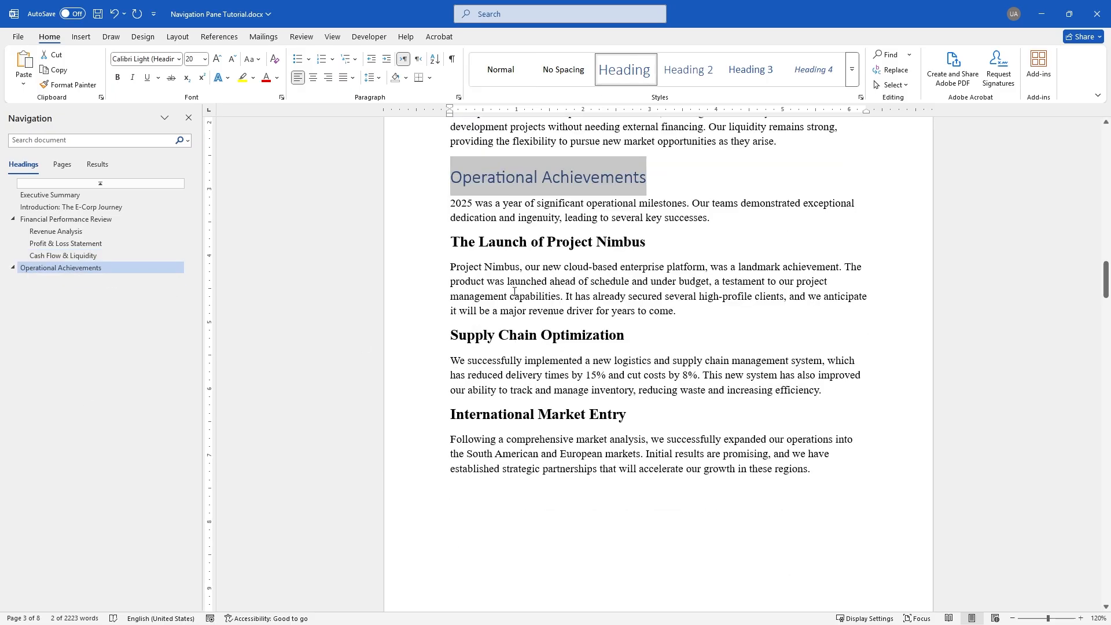
# Apply Heading 2 to The Launch of Project Nimbus, Supply Chain Optimization and International Market Entry
pyautogui.click(495, 252)
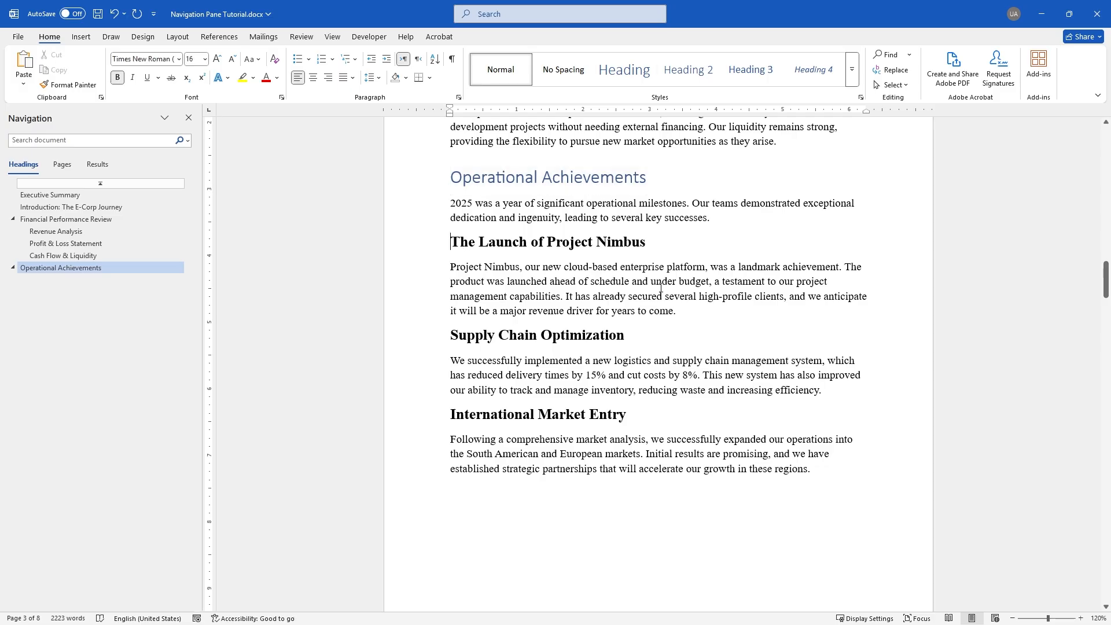
pyautogui.tripleClick(463, 242)
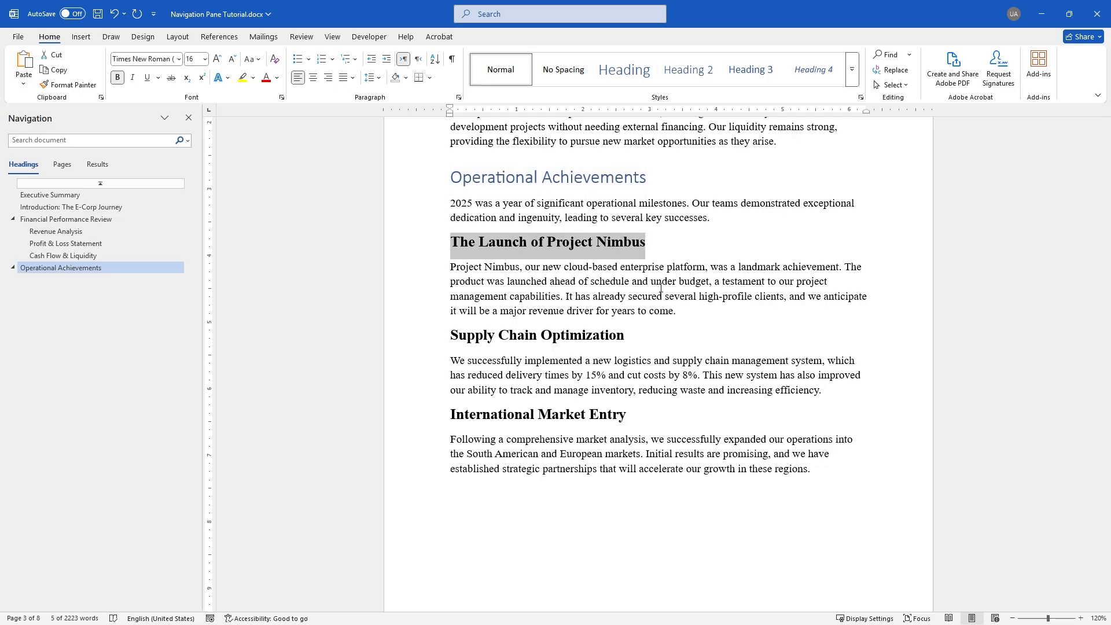
pyautogui.click(687, 69)
pyautogui.tripleClick(453, 329)
pyautogui.click(688, 70)
pyautogui.tripleClick(453, 411)
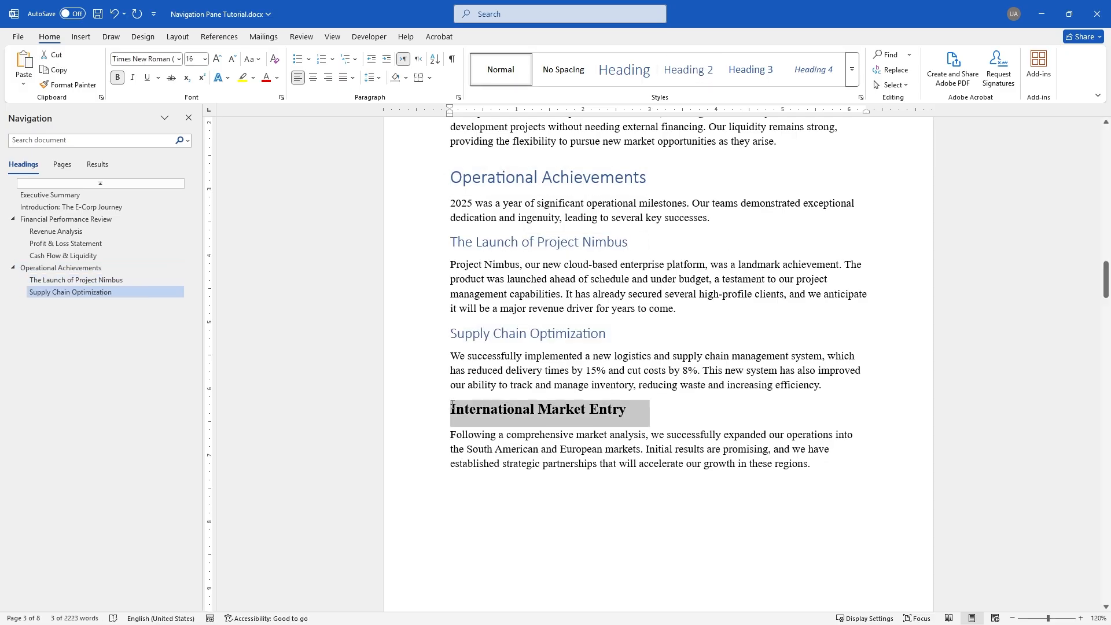
pyautogui.click(688, 70)
pyautogui.scroll(-8, 723, 260)
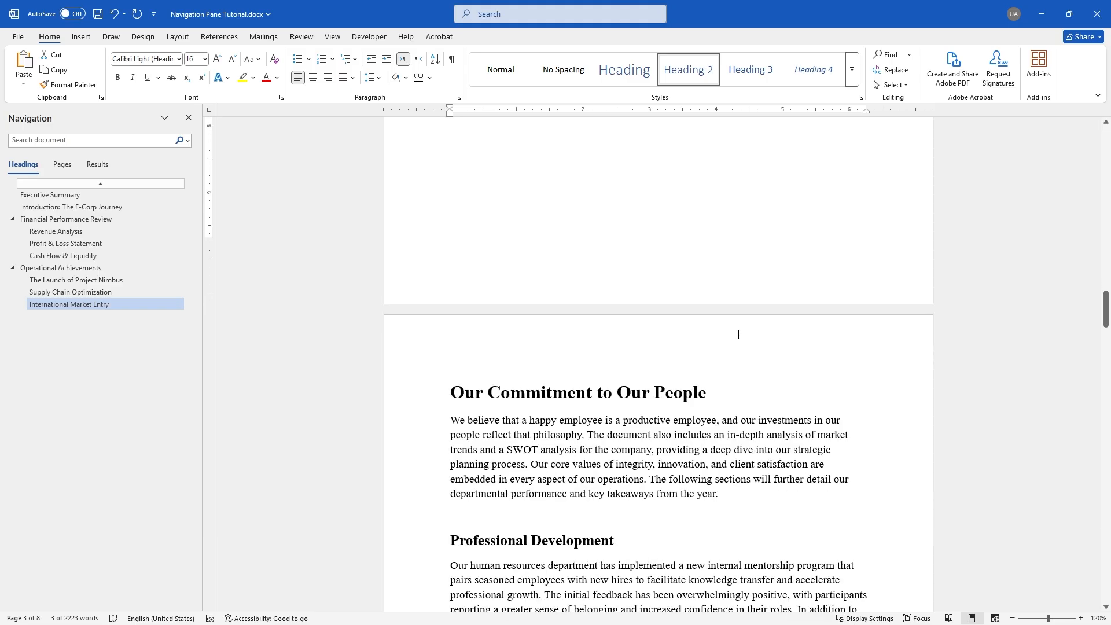
pyautogui.scroll(-5, 738, 335)
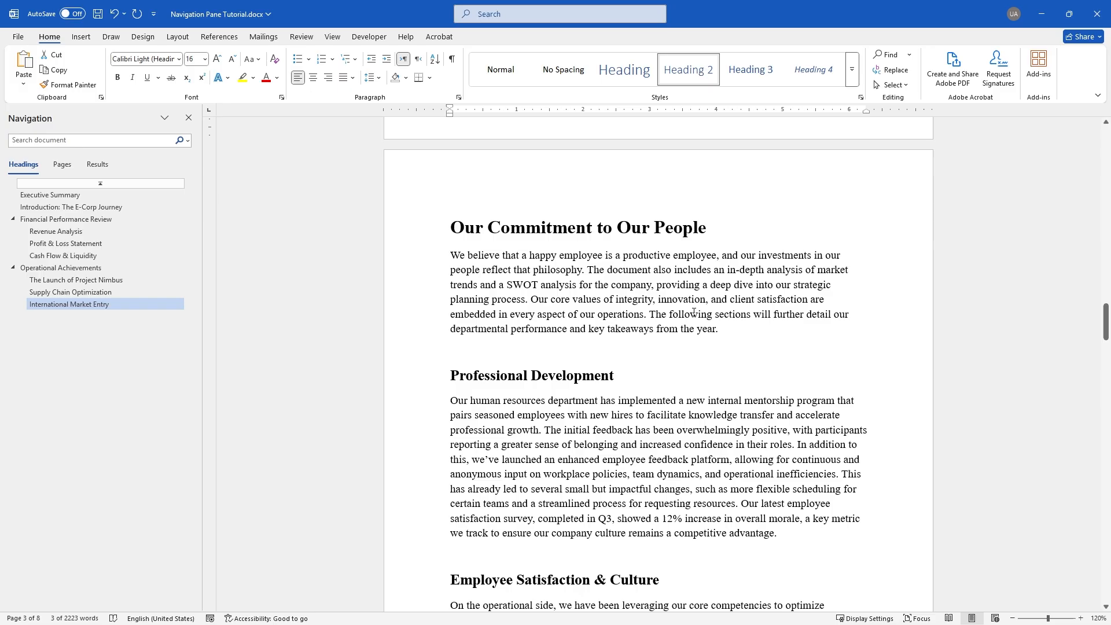
# Make Our Commitment to Our People a Heading, with its four subsections as Heading 2
pyautogui.tripleClick(452, 231)
pyautogui.click(626, 72)
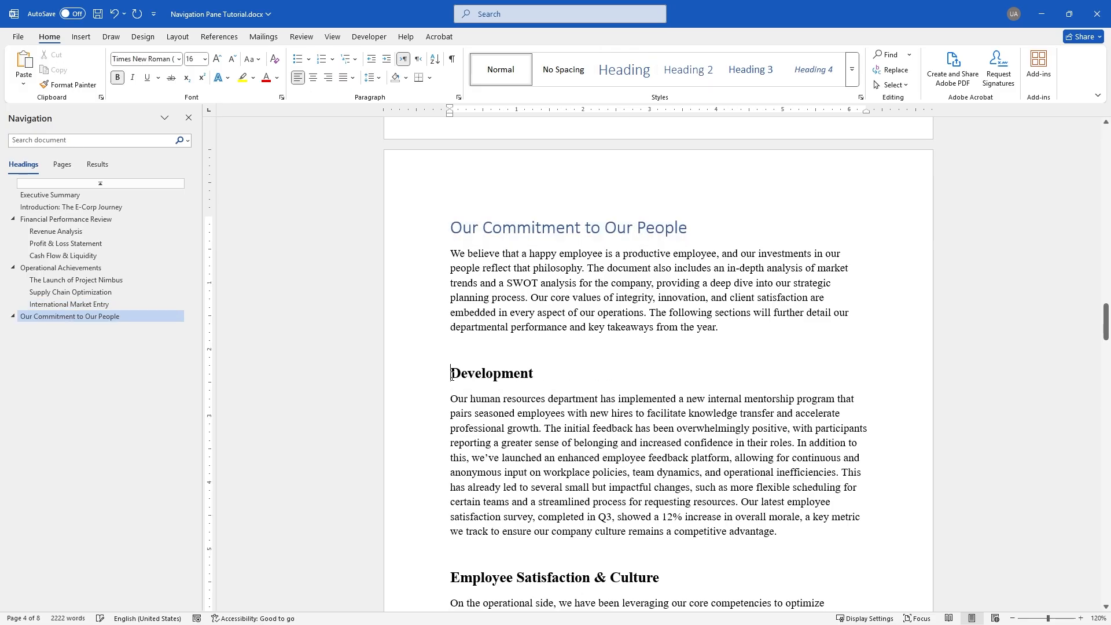
pyautogui.tripleClick(454, 378)
pyautogui.click(687, 70)
pyautogui.scroll(-5, 474, 381)
pyautogui.tripleClick(474, 382)
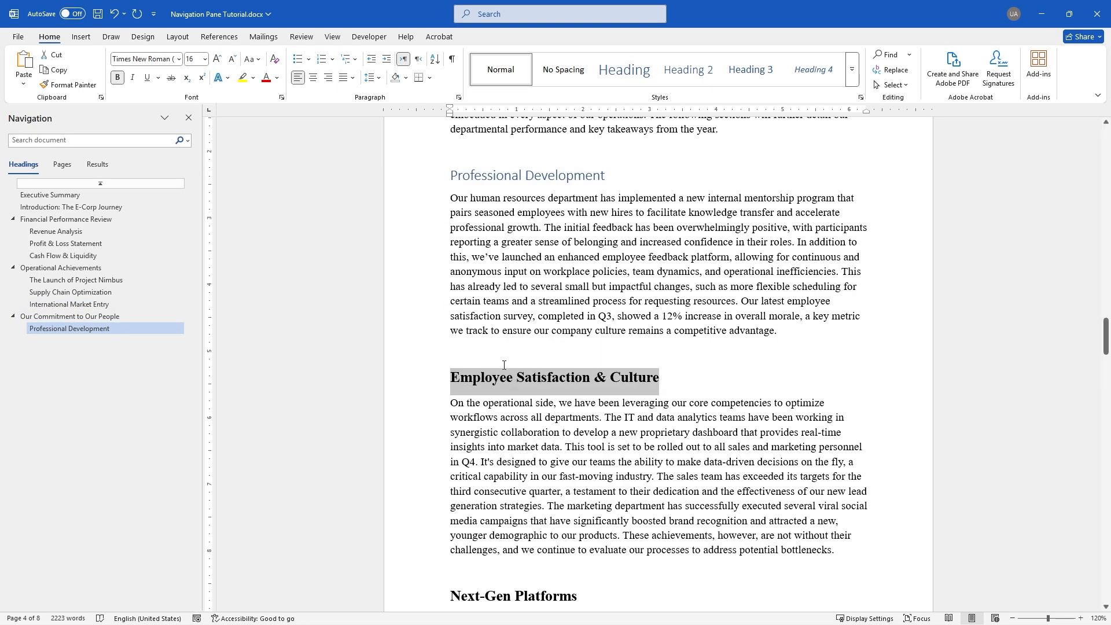
pyautogui.click(688, 69)
pyautogui.scroll(-5, 649, 399)
pyautogui.tripleClick(650, 394)
pyautogui.click(688, 82)
pyautogui.scroll(-6, 650, 347)
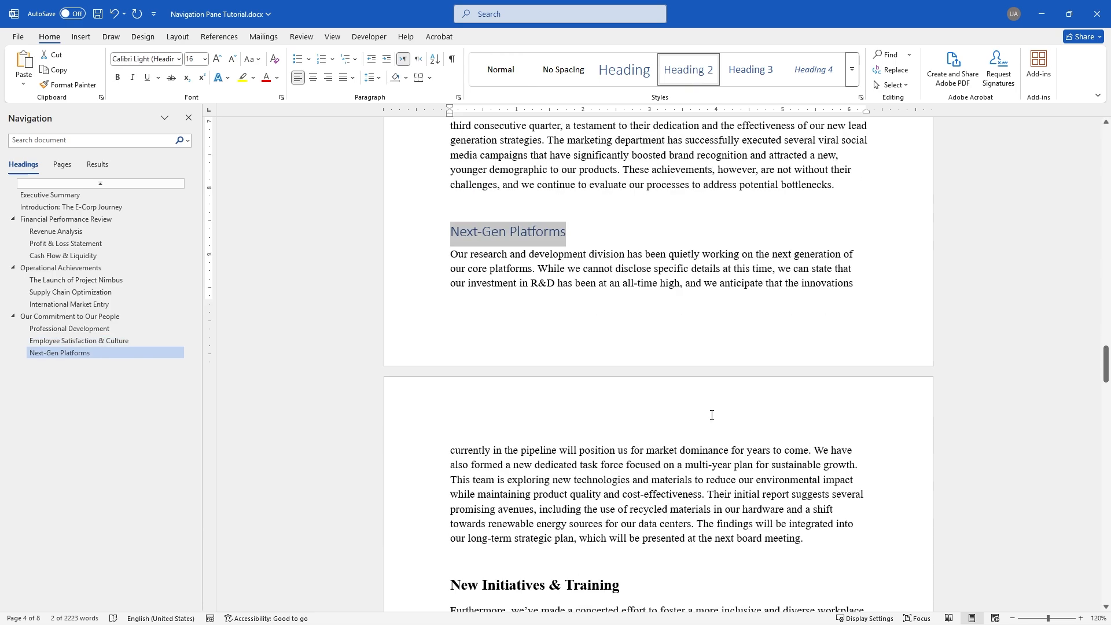
pyautogui.tripleClick(463, 283)
pyautogui.click(688, 69)
pyautogui.scroll(-2, 457, 271)
# Make Financial & Operational Appendix a Heading, with Audit & Compliance as Heading 2
pyautogui.tripleClick(453, 264)
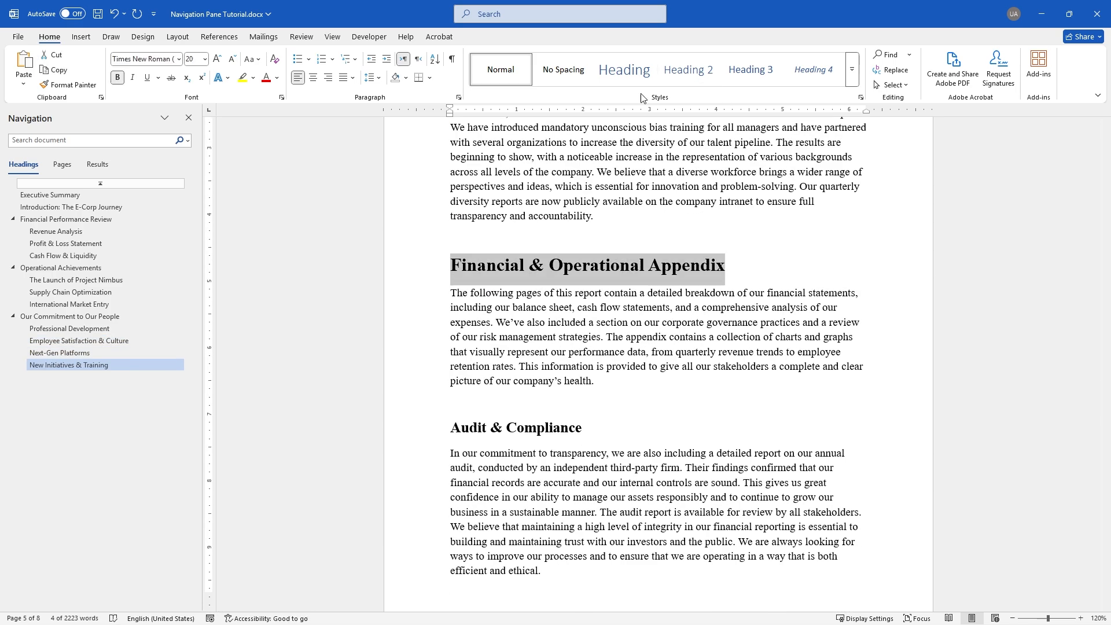
pyautogui.click(623, 70)
pyautogui.tripleClick(462, 433)
pyautogui.click(688, 69)
pyautogui.scroll(-2, 720, 420)
pyautogui.scroll(-6, 720, 416)
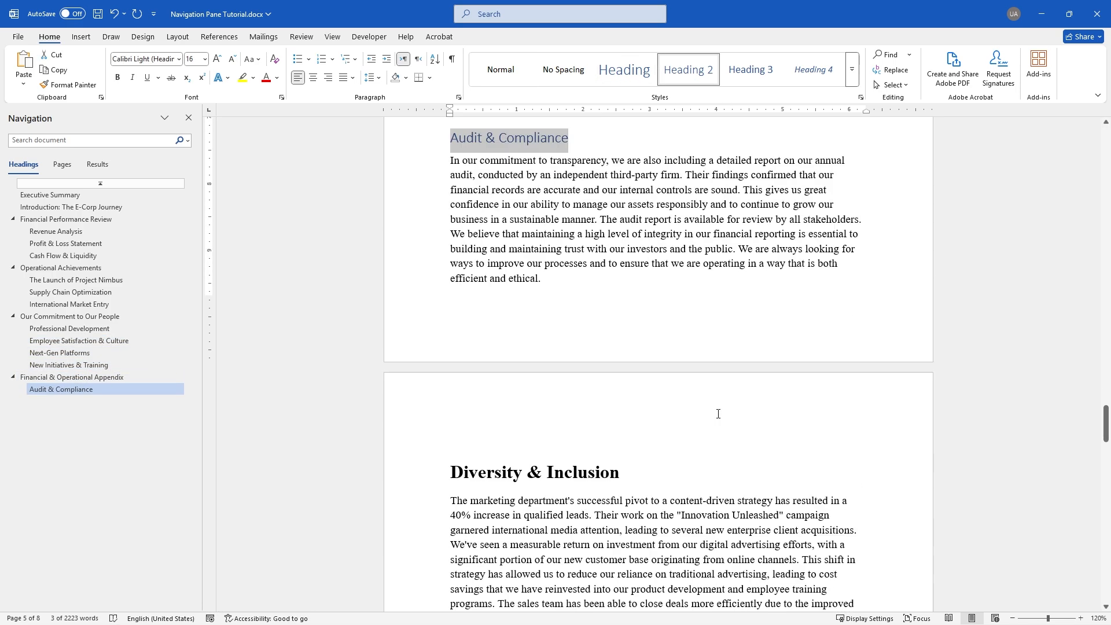
# Make Diversity & Inclusion a Heading, with Customer Service & Efficiency as Heading 2
pyautogui.click(451, 307)
pyautogui.hotkey('shift', 'End')
pyautogui.click(623, 69)
pyautogui.scroll(-3, 723, 376)
pyautogui.click(451, 324)
pyautogui.hotkey('shift', 'End')
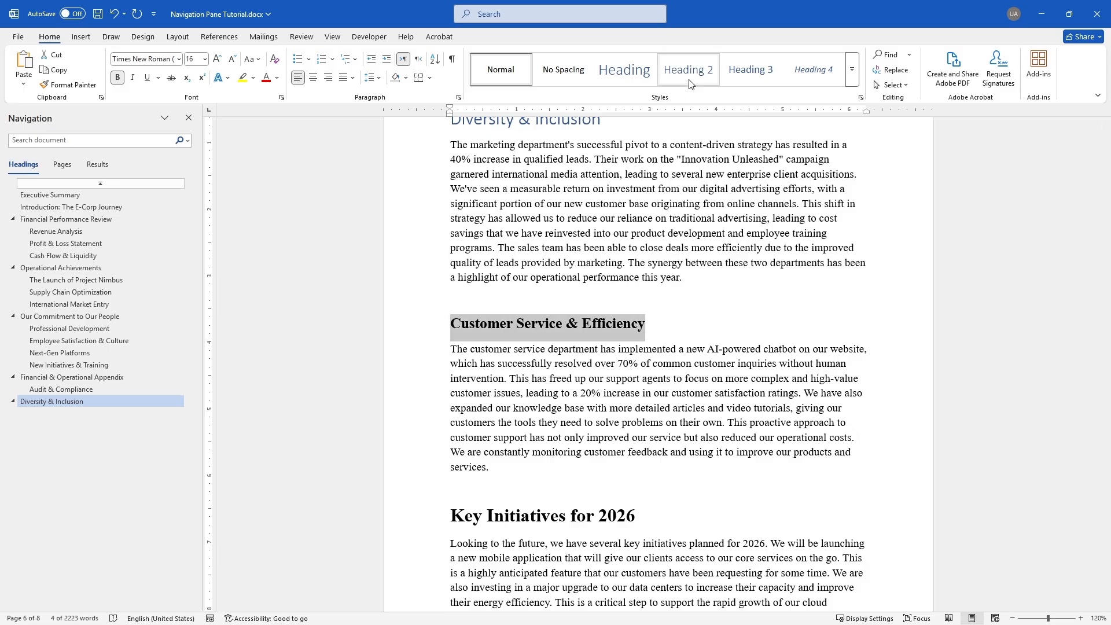
pyautogui.click(688, 69)
pyautogui.scroll(-4, 723, 347)
# Make Key Initiatives for 2026 a top-level heading with Ctrl+Alt+1
pyautogui.click(451, 282)
pyautogui.hotkey('shift', 'End')
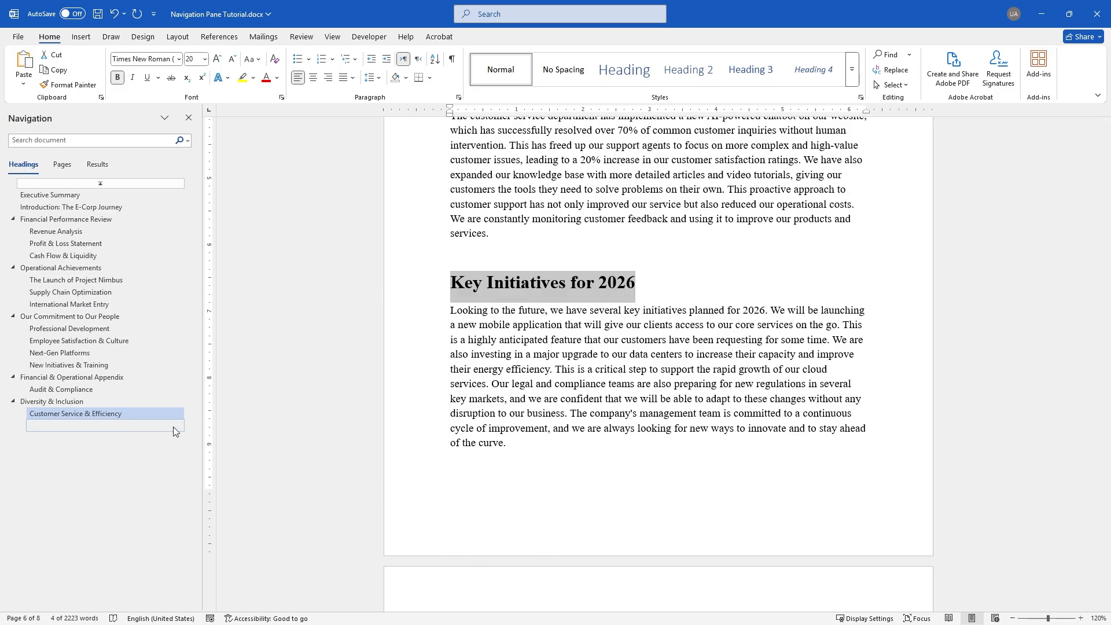
pyautogui.hotkey('ctrl', 'alt', '1')
pyautogui.scroll(-3, 608, 411)
pyautogui.scroll(-4, 608, 411)
# Make Our Commitment to Sustainability a Heading 1, with Energy Efficiency Initiative and Waste Reduction Program as Heading 2
pyautogui.tripleClick(665, 346)
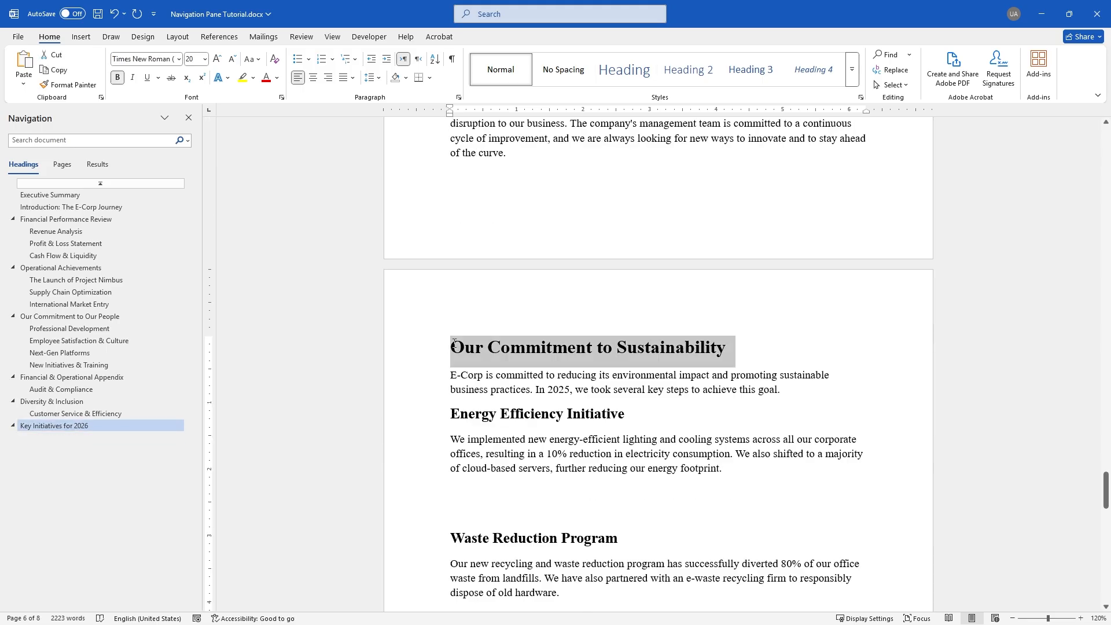
pyautogui.hotkey('ctrl', 'alt', '1')
pyautogui.tripleClick(677, 409)
pyautogui.hotkey('ctrl', 'alt', '2')
pyautogui.scroll(-5, 678, 408)
pyautogui.tripleClick(520, 335)
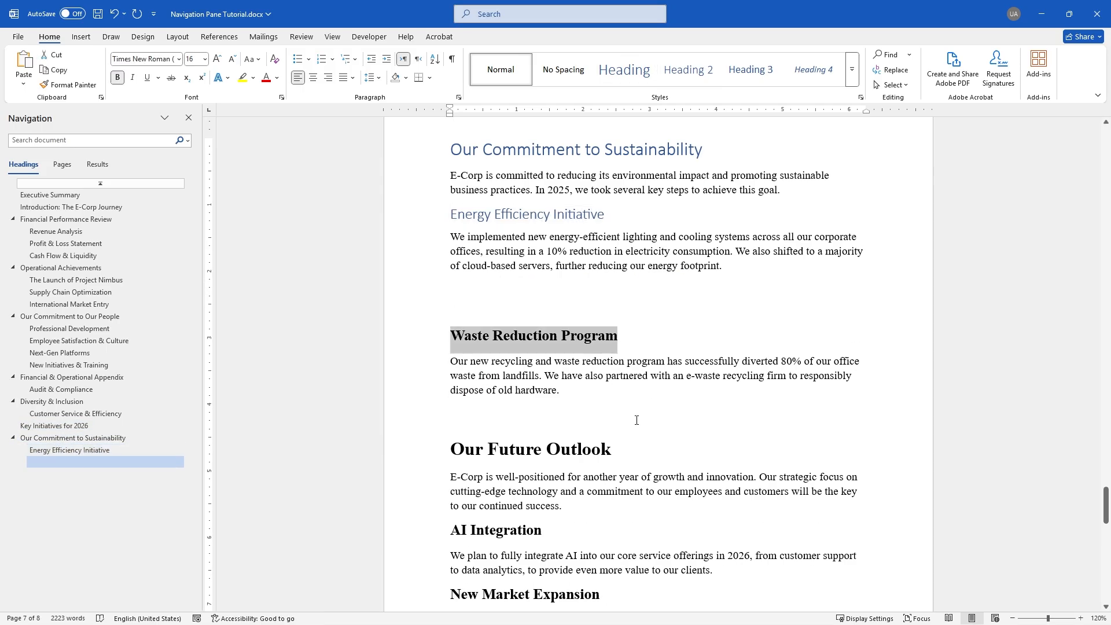
pyautogui.hotkey('ctrl', 'alt', '2')
pyautogui.scroll(-5, 521, 335)
# Make Our Future Outlook a Heading 1, with AI Integration and New Market Expansion as Heading 2
pyautogui.tripleClick(468, 252)
pyautogui.hotkey('ctrl', 'alt', '1')
pyautogui.tripleClick(509, 339)
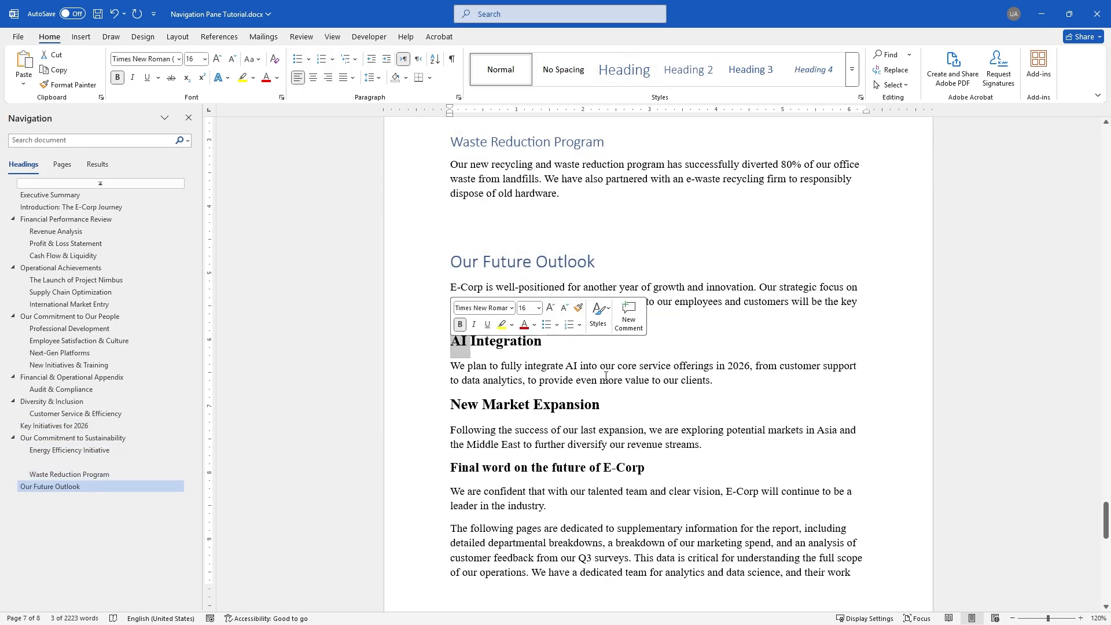
pyautogui.hotkey('ctrl', 'alt', '2')
pyautogui.tripleClick(637, 405)
pyautogui.hotkey('ctrl', 'alt', '2')
pyautogui.scroll(-3, 688, 149)
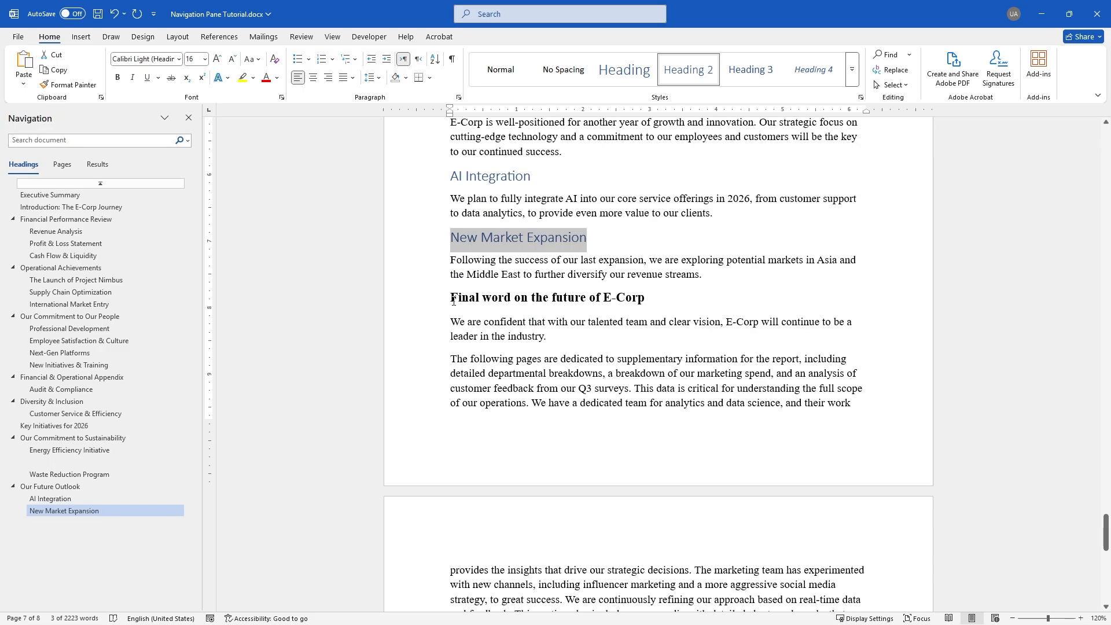
# Select the 'Final word on the future of E-Corp' line
pyautogui.click(453, 300)
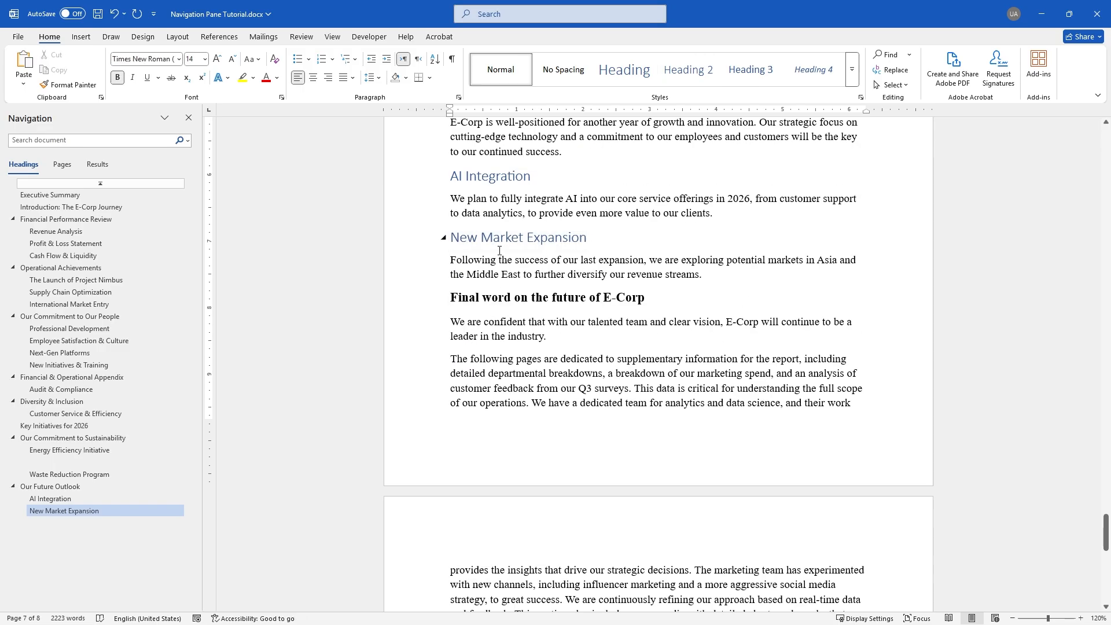
pyautogui.scroll(1, 569, 359)
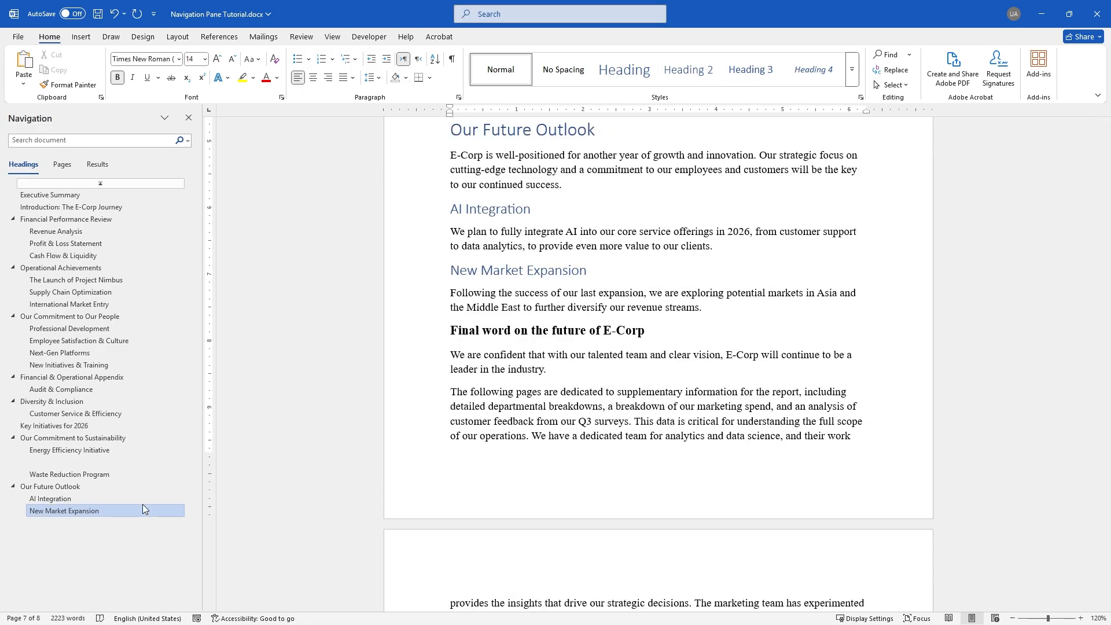
pyautogui.scroll(1, 519, 388)
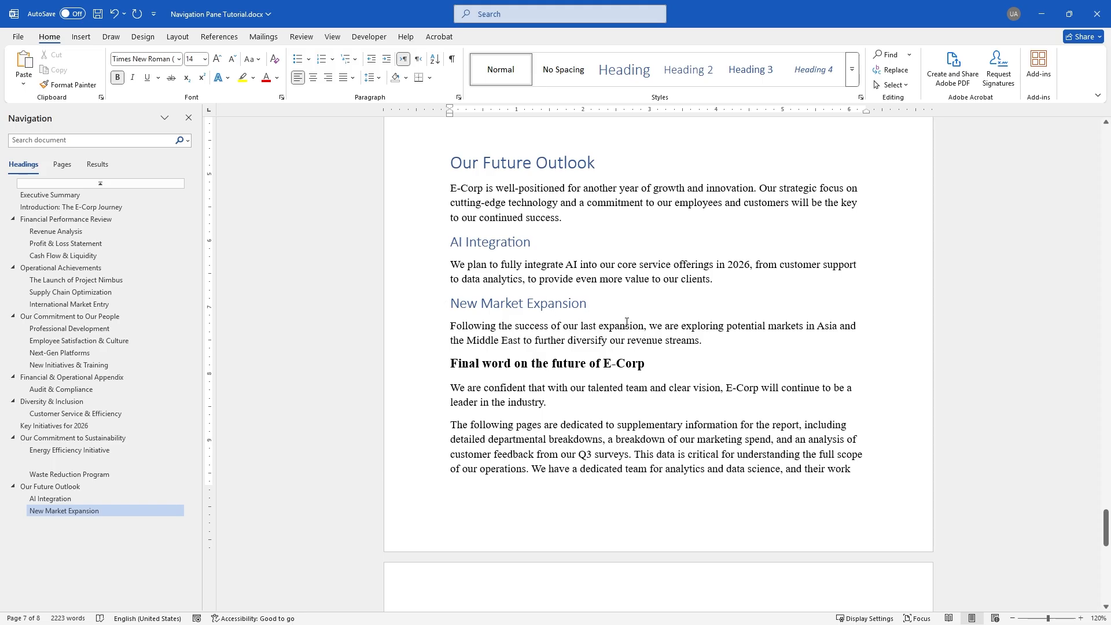
pyautogui.hotkey('shift', 'End')
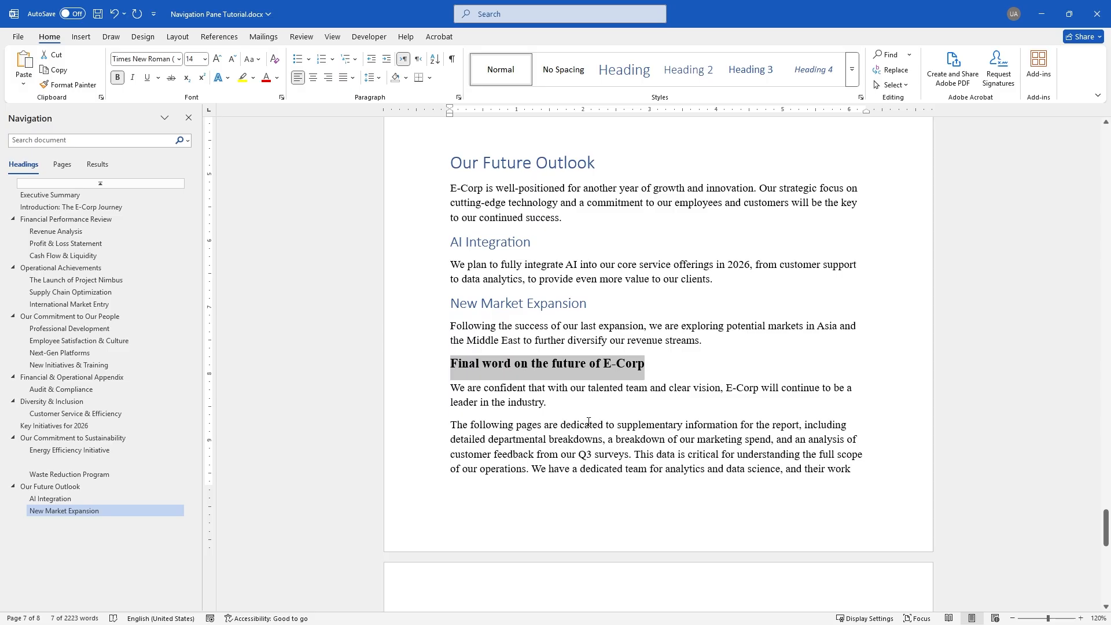
# Apply Heading 3 to 'Final word on the future of E-Corp' so it nests under New Market Expansion
pyautogui.click(752, 70)
pyautogui.scroll(-1, 717, 230)
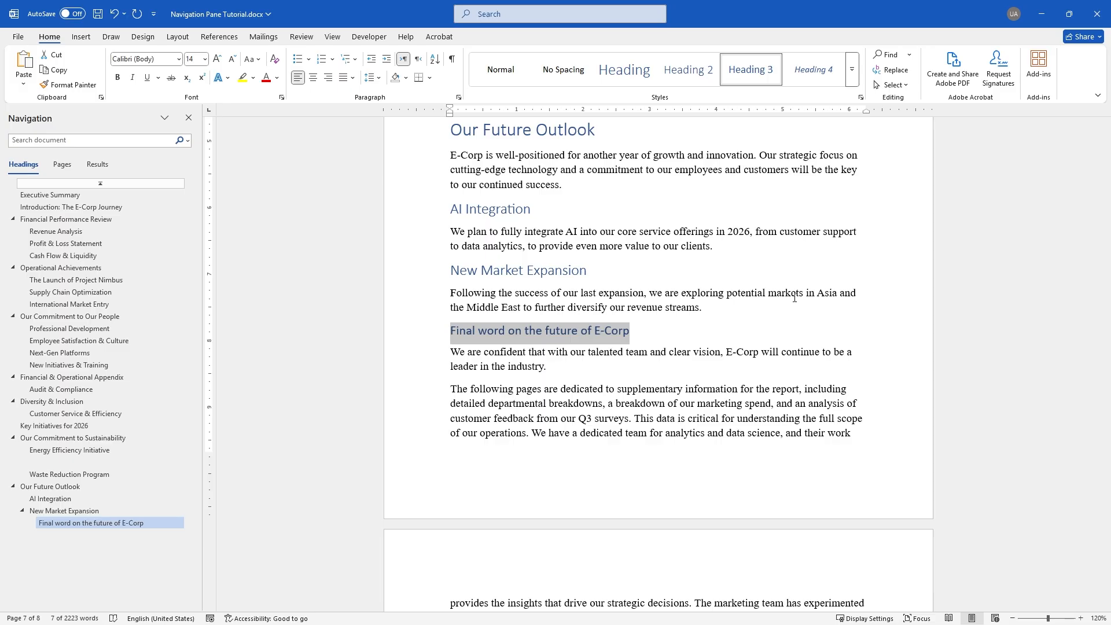
pyautogui.scroll(-12, 744, 414)
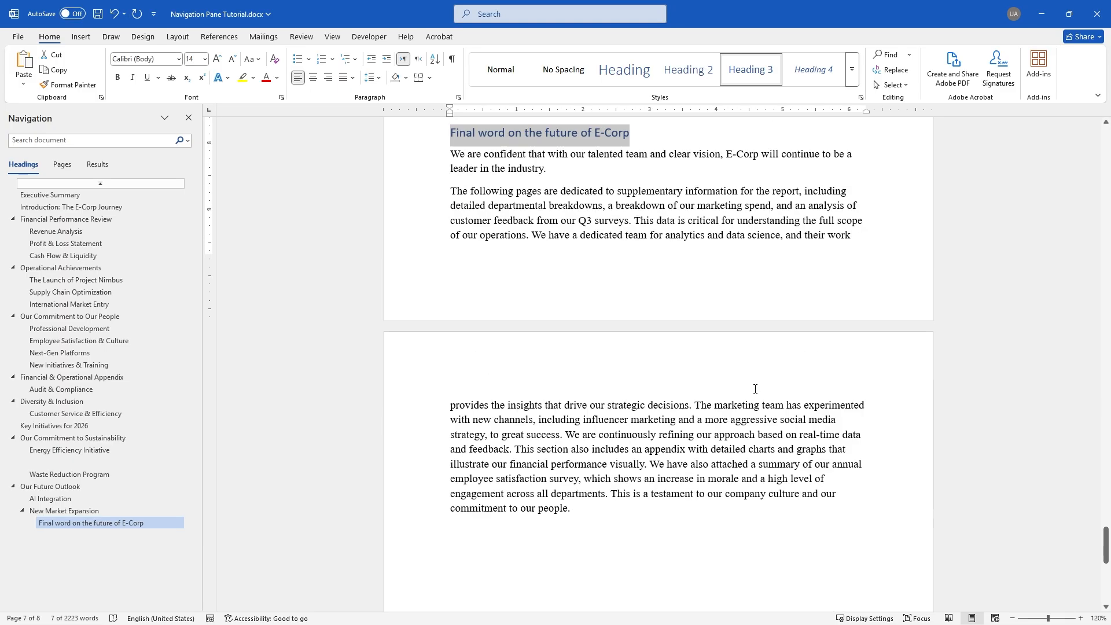
pyautogui.scroll(7, 750, 398)
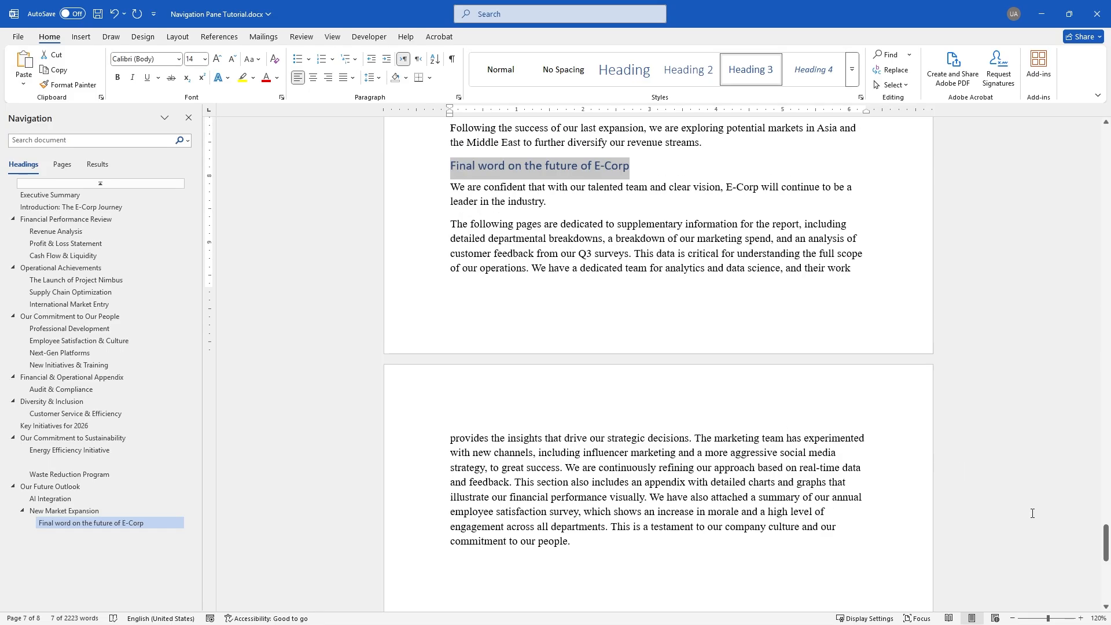
pyautogui.click(775, 473)
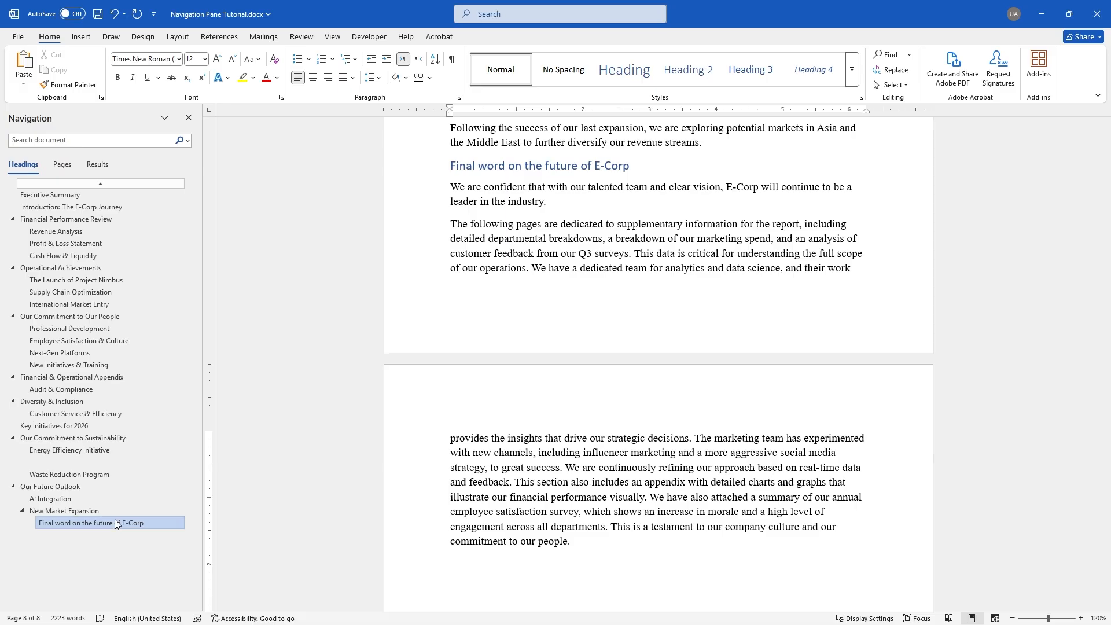
# Jump to the Waste Reduction Program heading under Our Commitment to Sustainability using the Navigation pane
pyautogui.scroll(6, 641, 303)
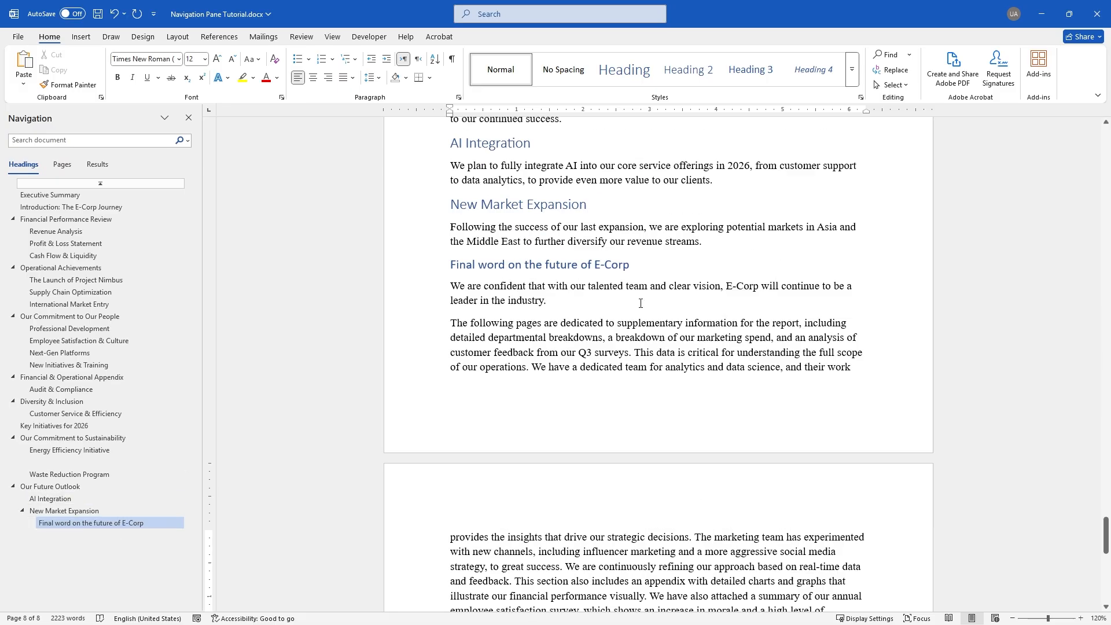
pyautogui.scroll(9, 641, 303)
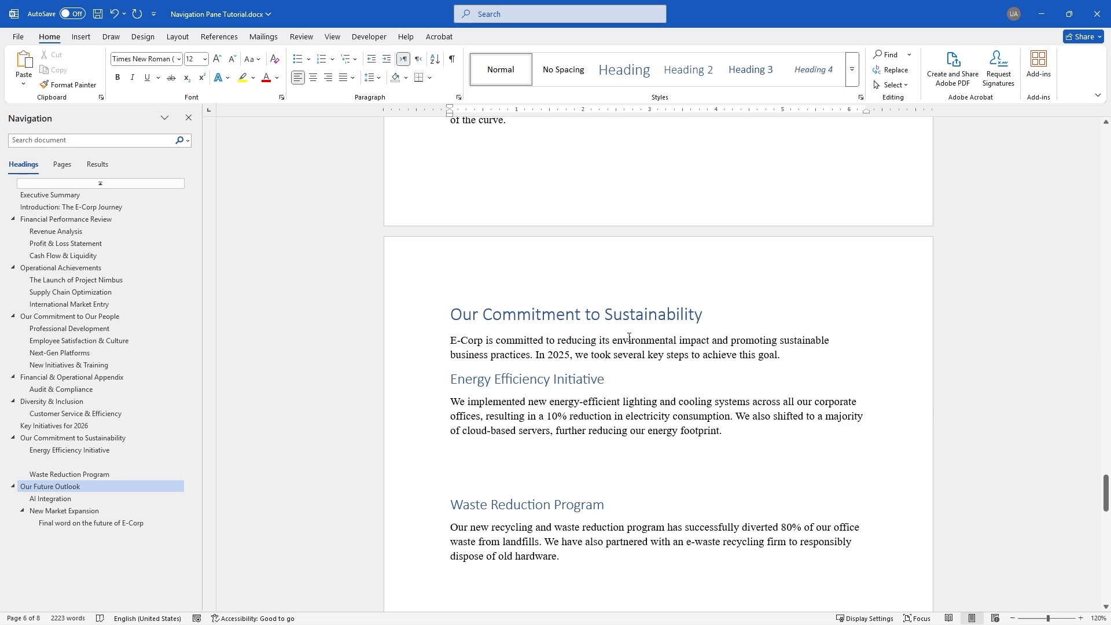
pyautogui.scroll(15, 286, 416)
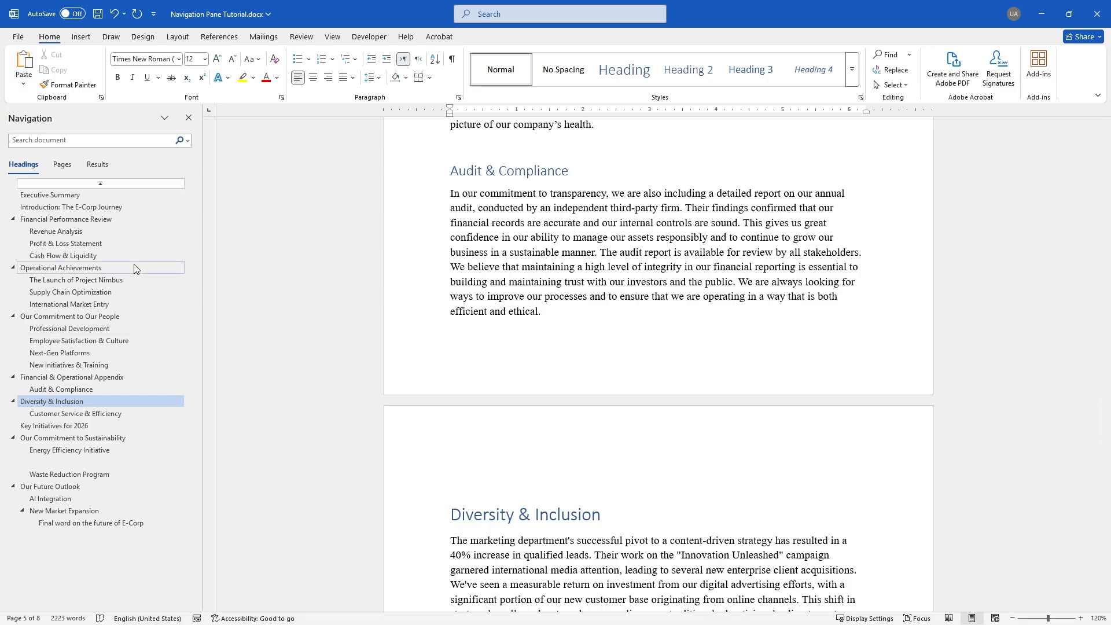
pyautogui.click(101, 475)
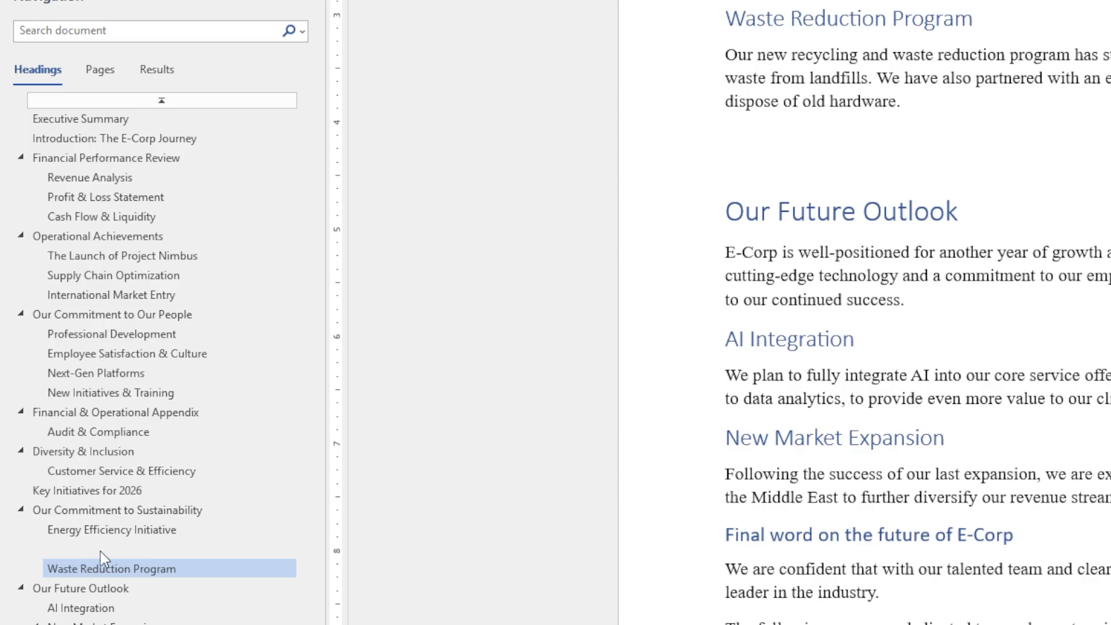
# Find the blank heading between Energy Efficiency Initiative and Waste Reduction Program and bring it into view
pyautogui.click(105, 515)
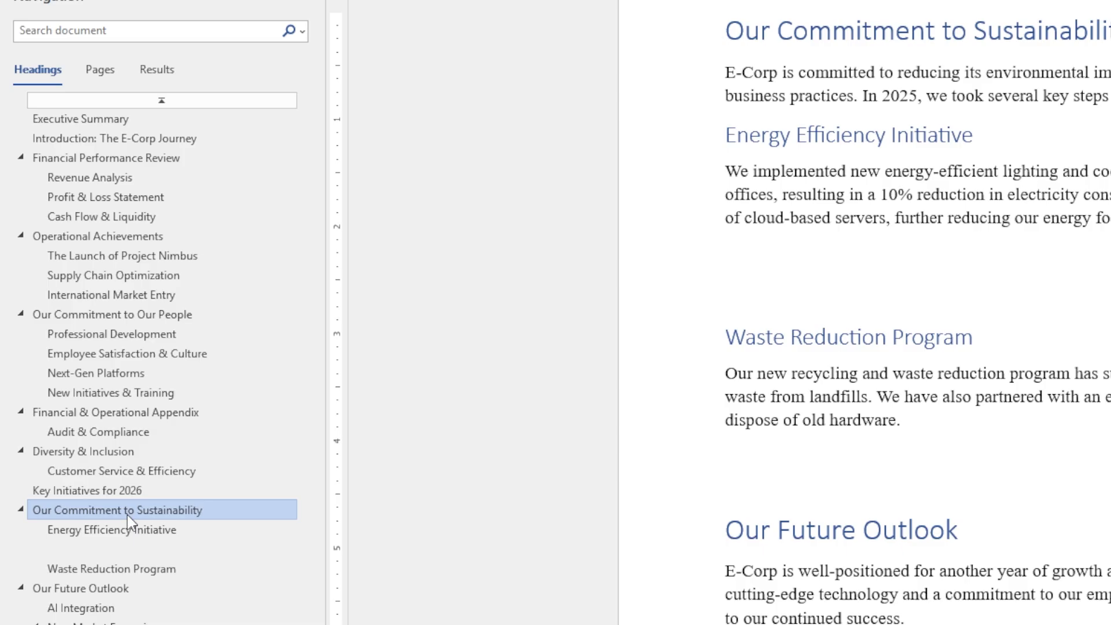
pyautogui.click(111, 553)
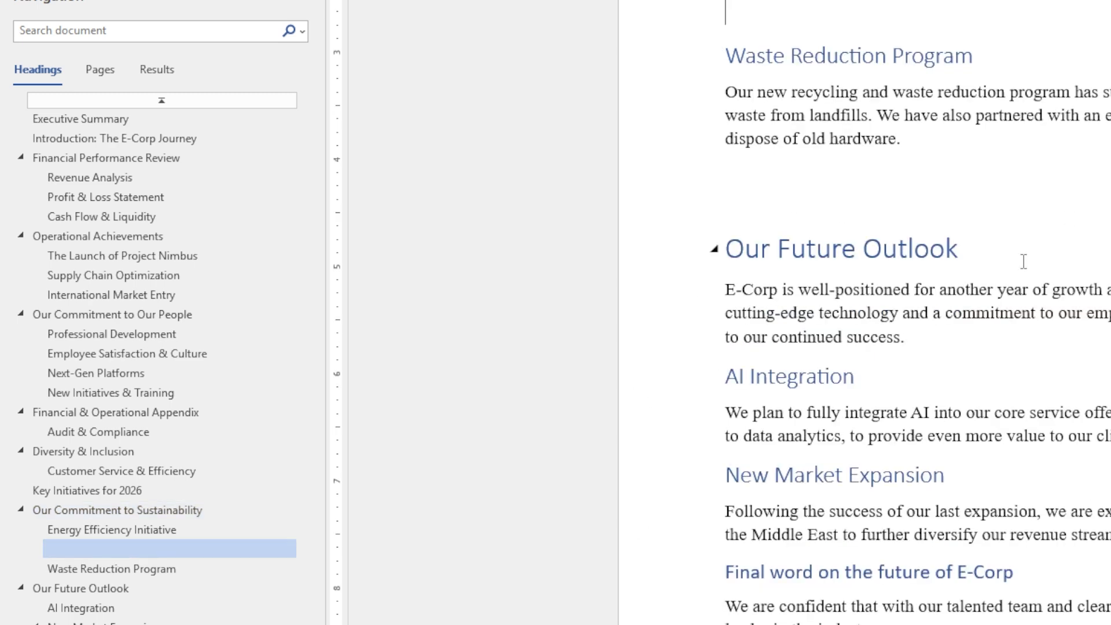
pyautogui.scroll(2, 1064, 283)
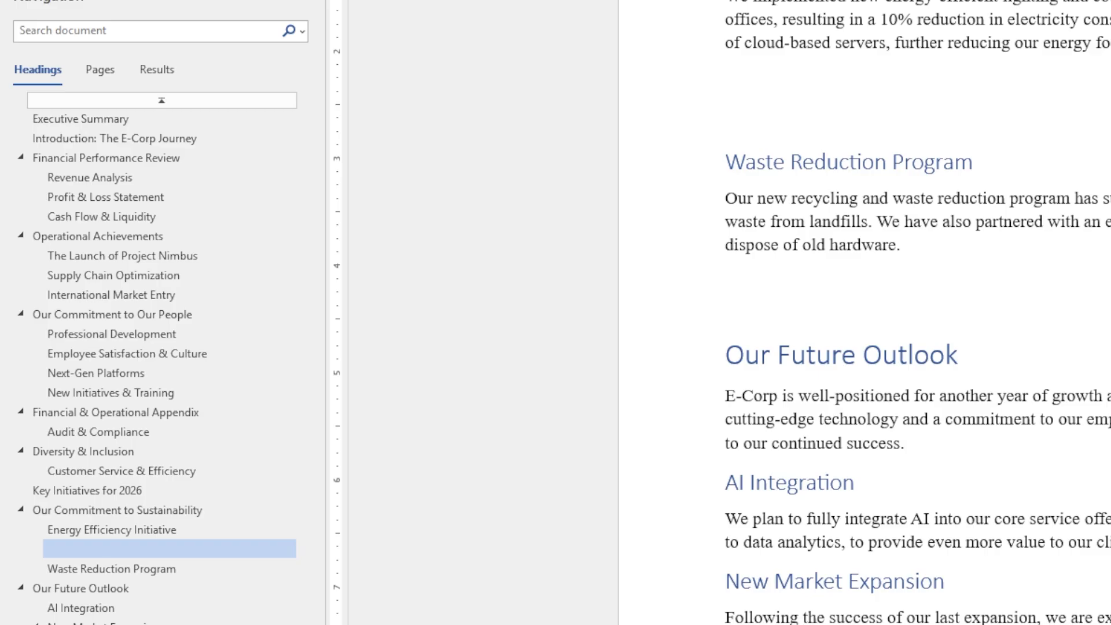
pyautogui.click(917, 144)
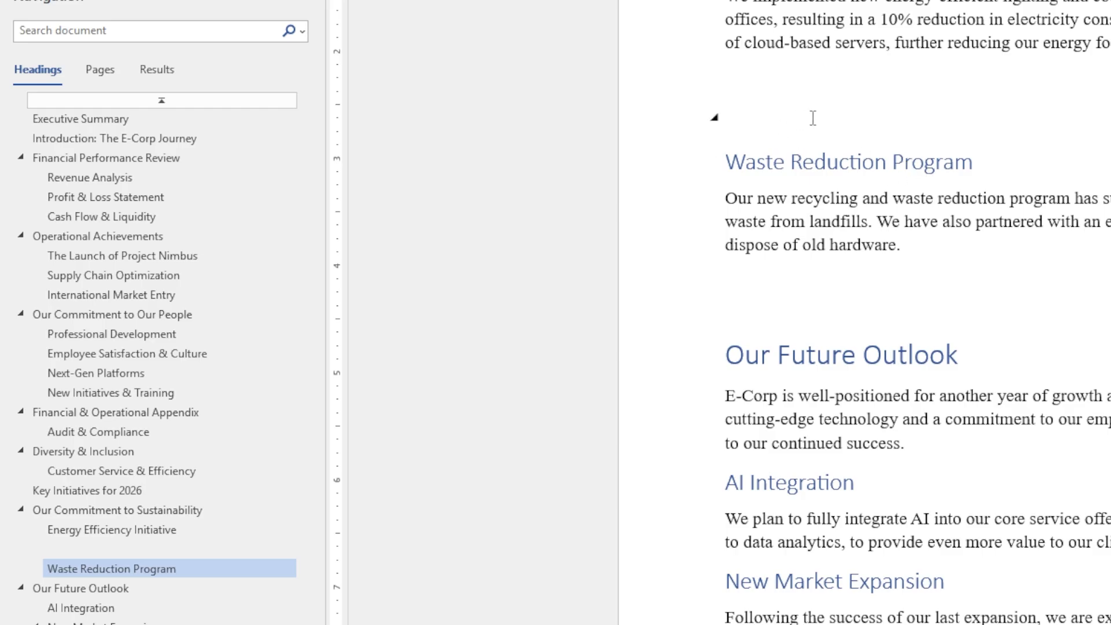
pyautogui.click(752, 119)
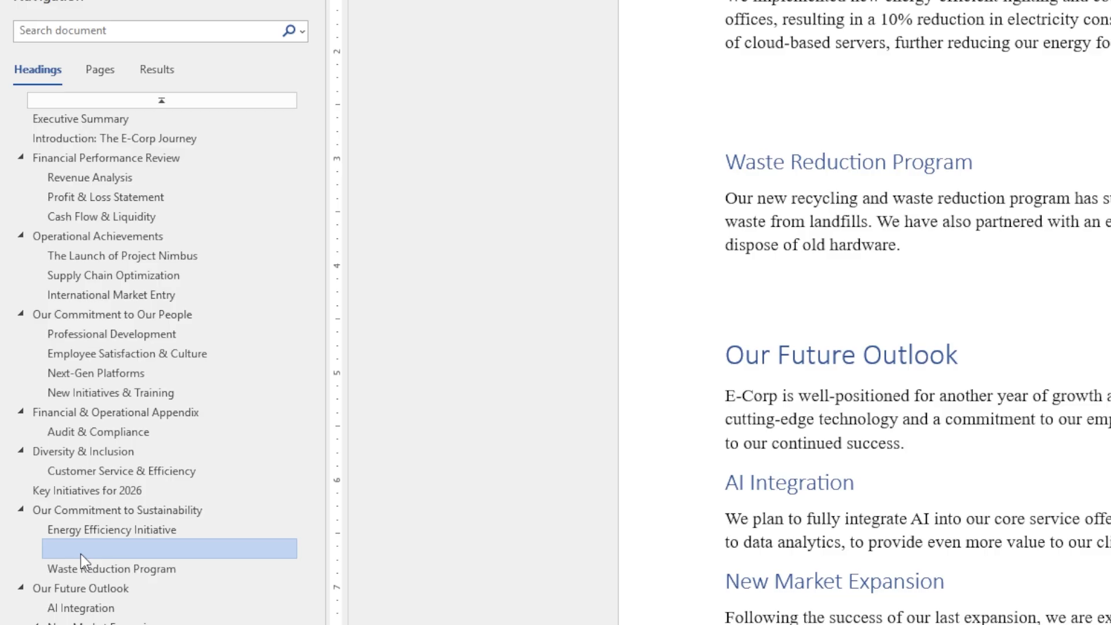
pyautogui.click(115, 550)
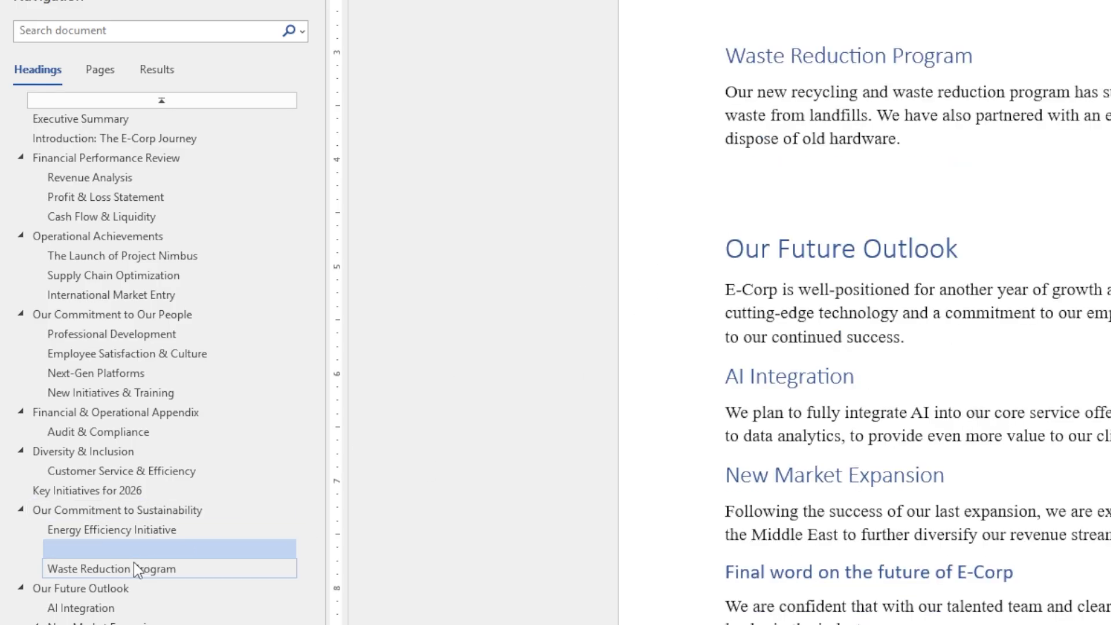
pyautogui.scroll(3, 775, 252)
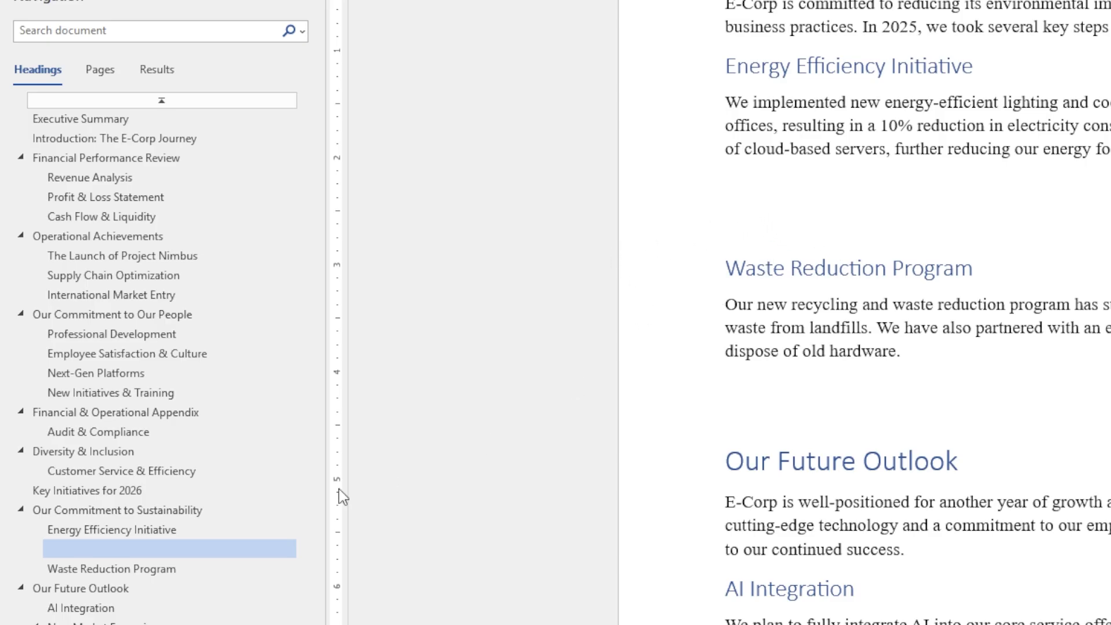
# Change the empty heading line above Waste Reduction Program to the Normal style
pyautogui.doubleClick(734, 223)
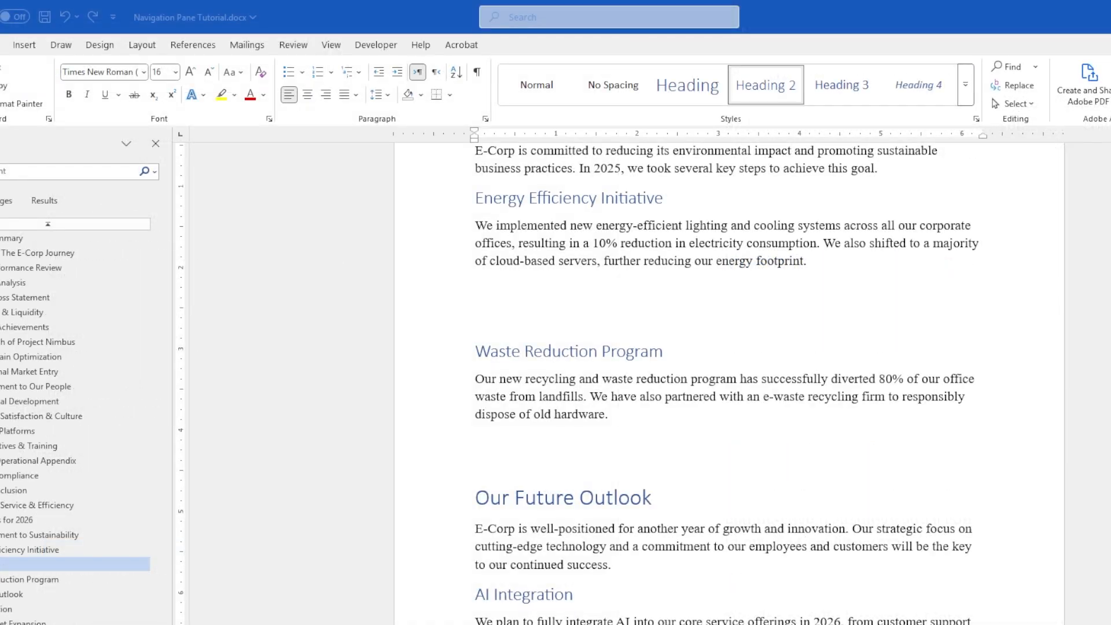
pyautogui.doubleClick(495, 311)
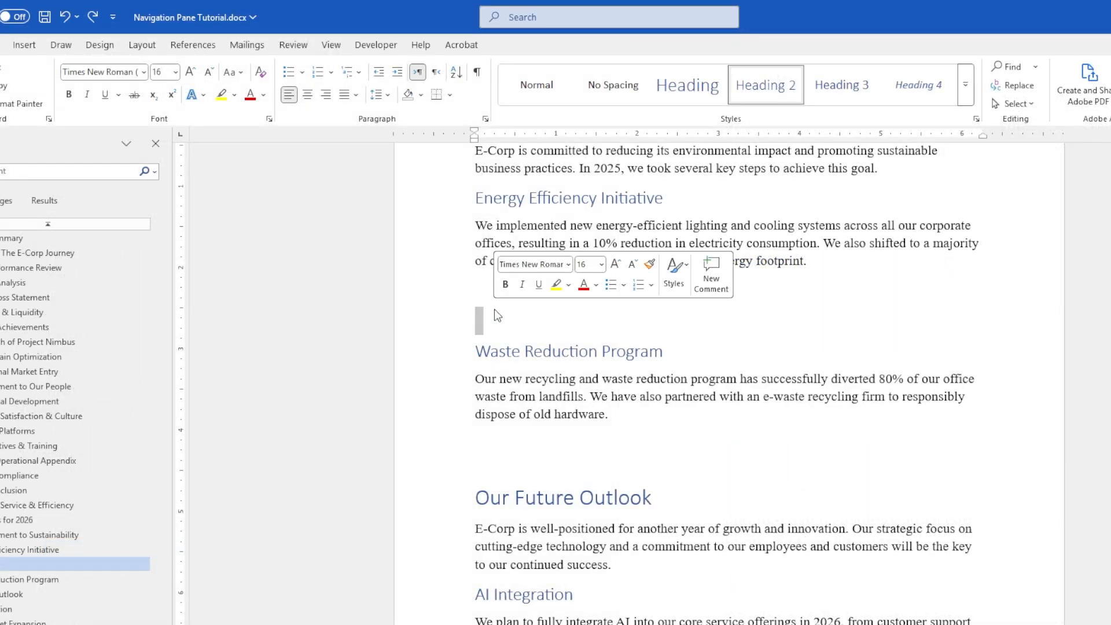
pyautogui.click(530, 89)
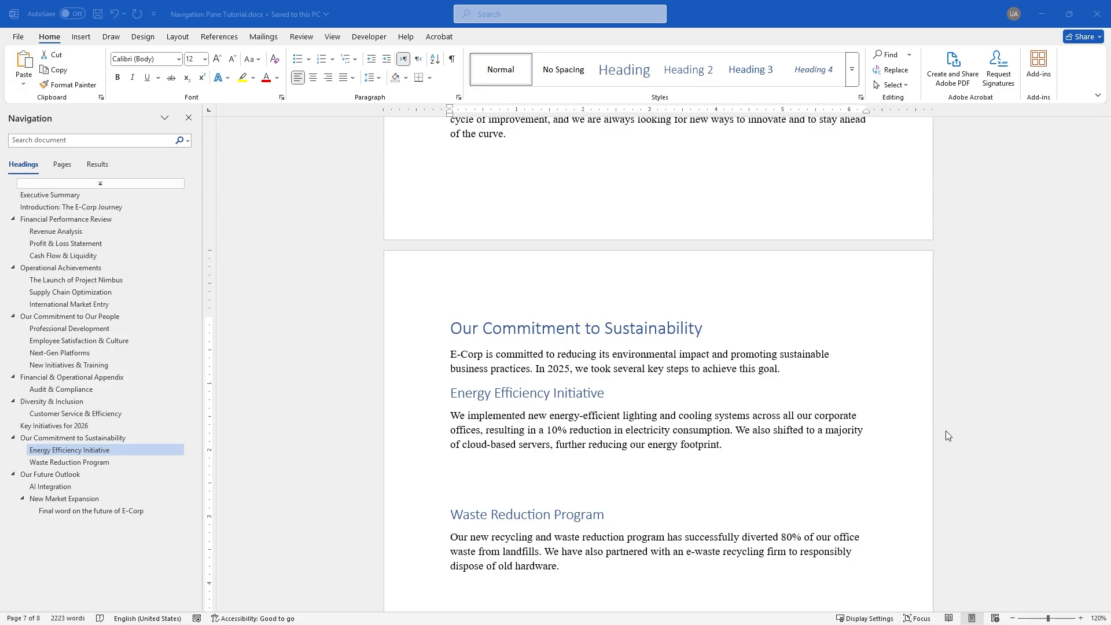
pyautogui.scroll(-3, 949, 440)
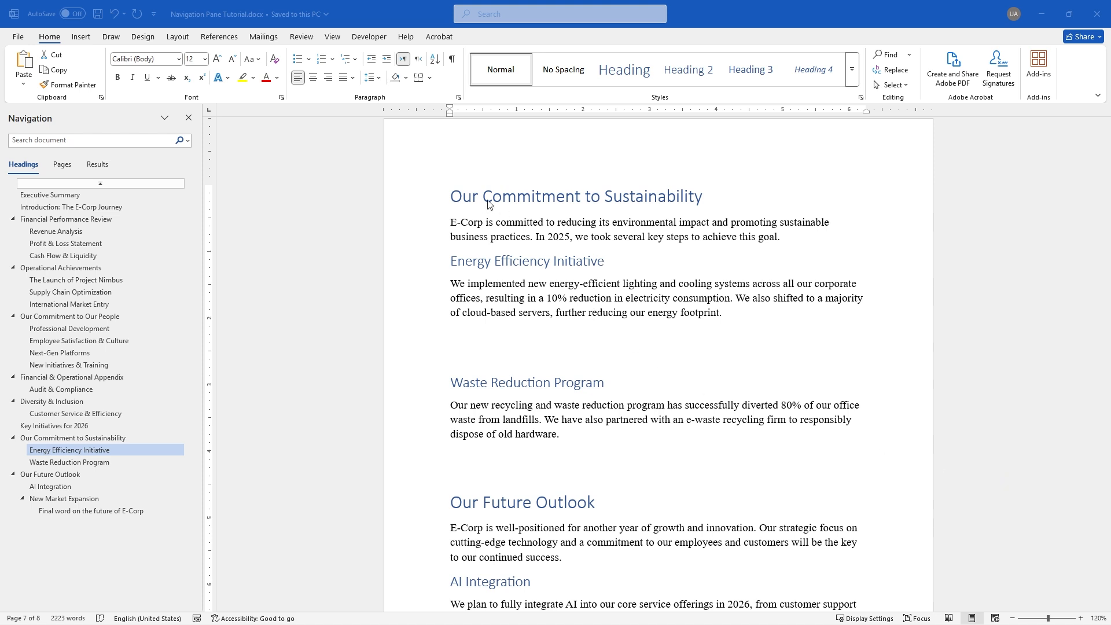
pyautogui.click(458, 197)
pyautogui.doubleClick(454, 196)
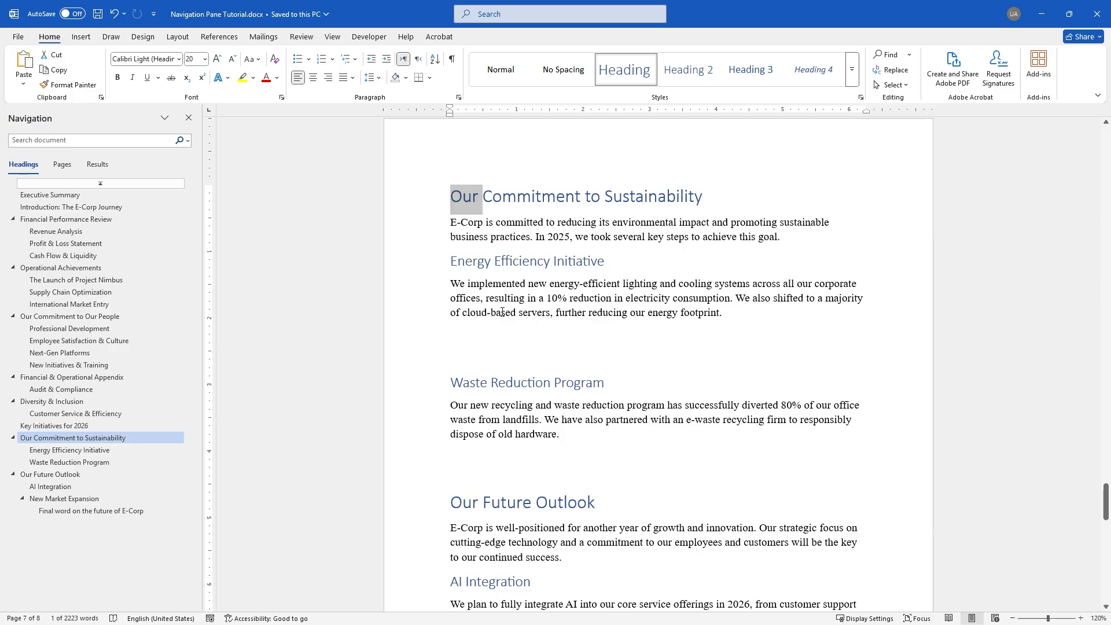
pyautogui.click(531, 295)
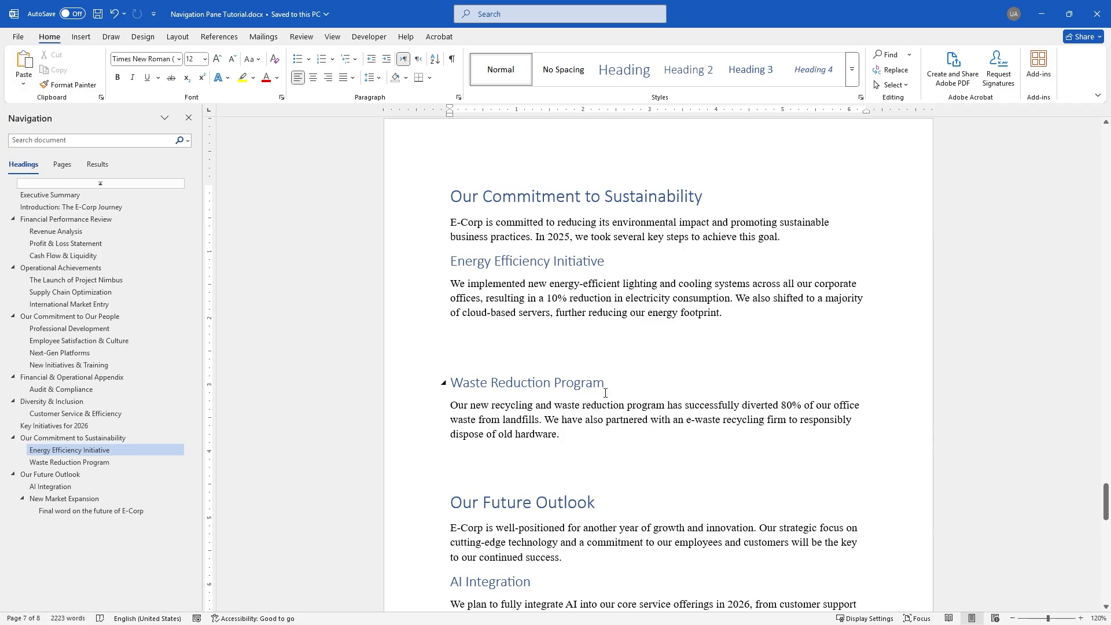
pyautogui.click(521, 261)
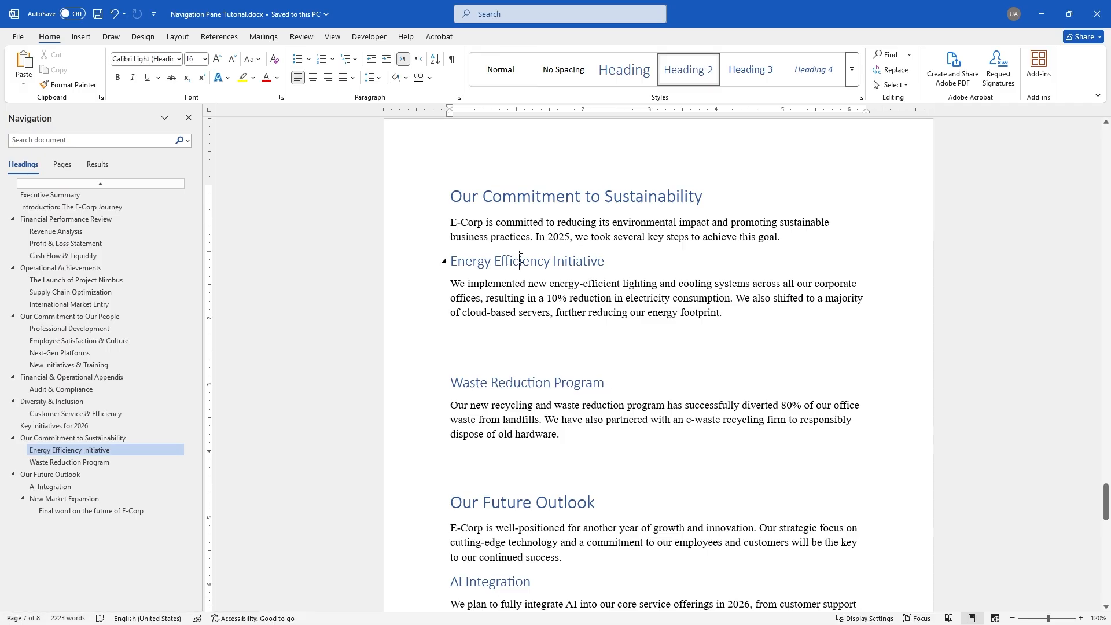
pyautogui.click(500, 381)
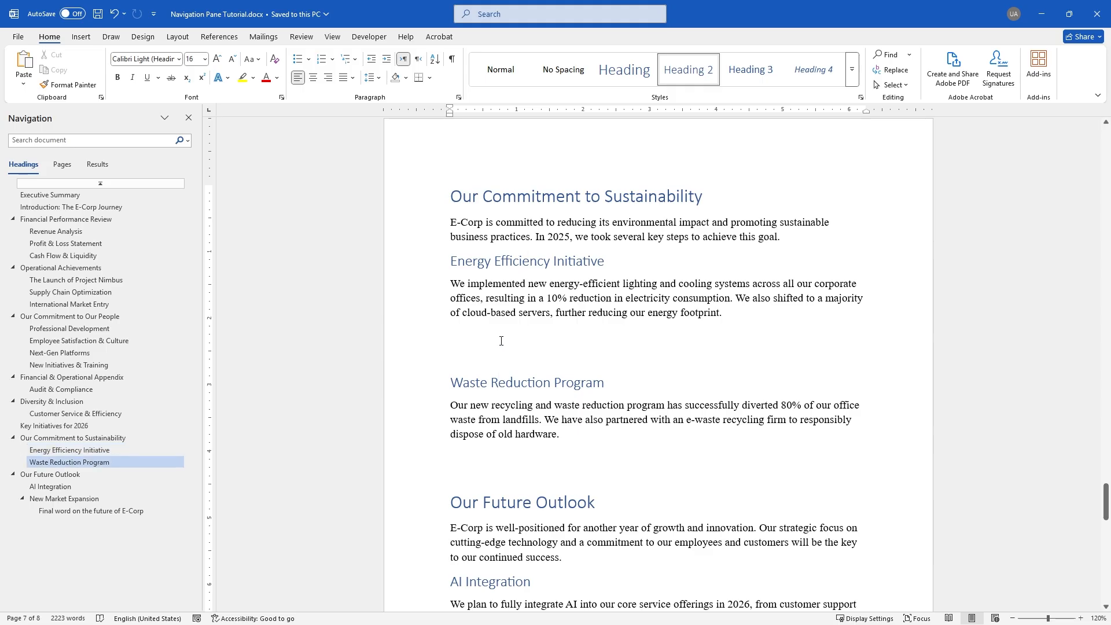
pyautogui.moveTo(450, 195); pyautogui.dragTo(566, 440)
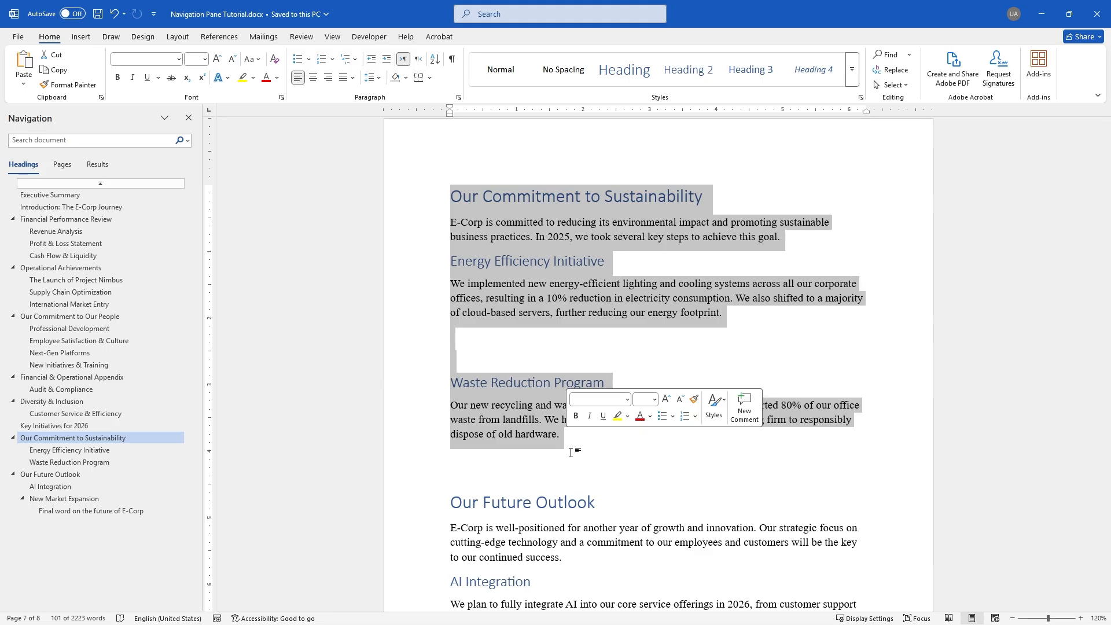
pyautogui.click(570, 453)
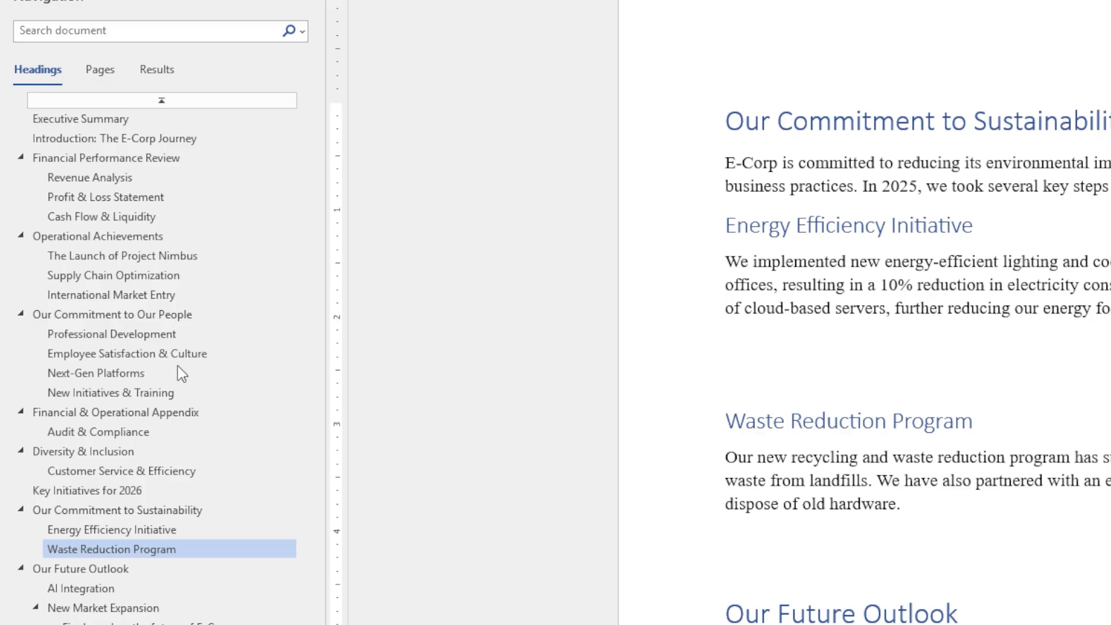
# Drag Our Commitment to Sustainability above Our Commitment to Our People in the Navigation pane
pyautogui.click(89, 511)
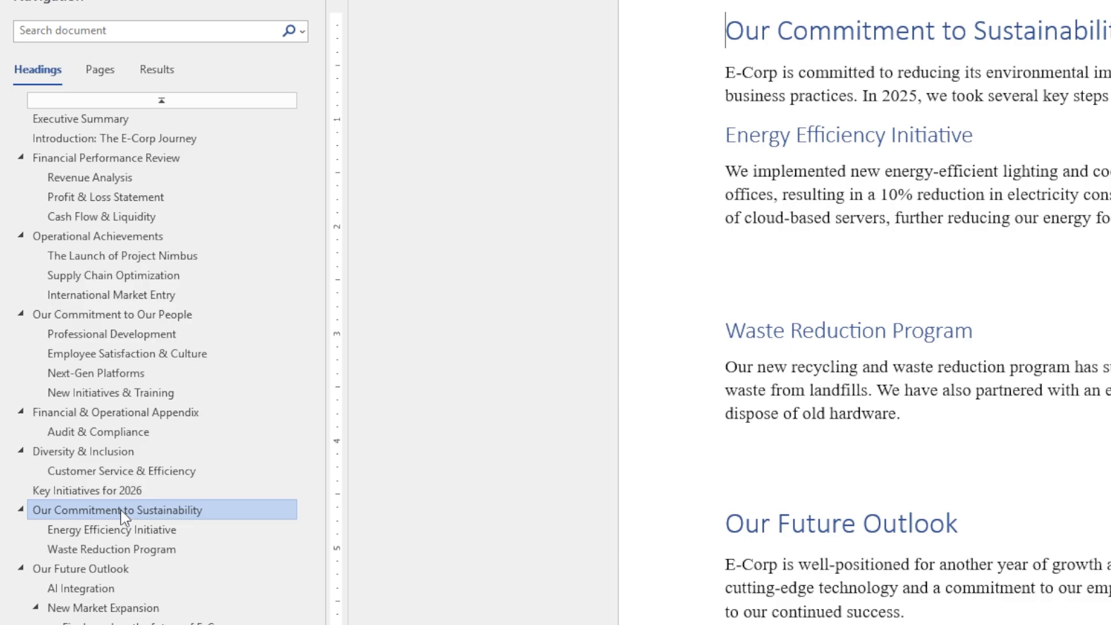
pyautogui.moveTo(121, 510); pyautogui.dragTo(138, 314)
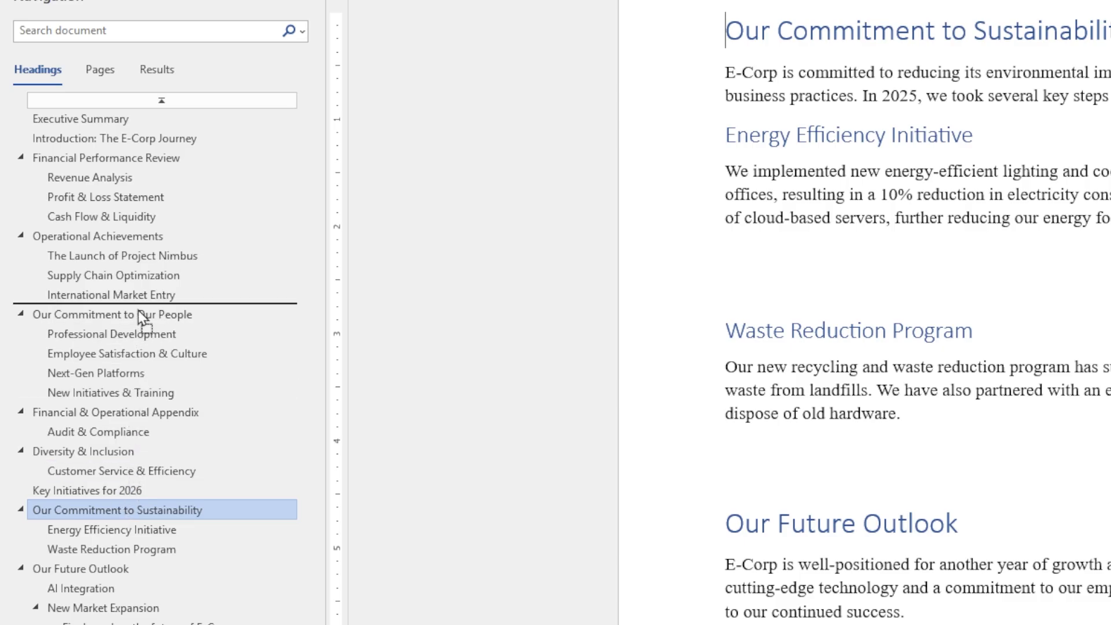
pyautogui.moveTo(138, 315)
pyautogui.mouseDown()
pyautogui.moveTo(130, 448)
pyautogui.moveTo(144, 315)
pyautogui.mouseUp()
pyautogui.moveTo(143, 317)
pyautogui.mouseDown()
pyautogui.moveTo(136, 439)
pyautogui.moveTo(134, 319)
pyautogui.mouseUp()
pyautogui.moveTo(133, 313); pyautogui.dragTo(133, 312)
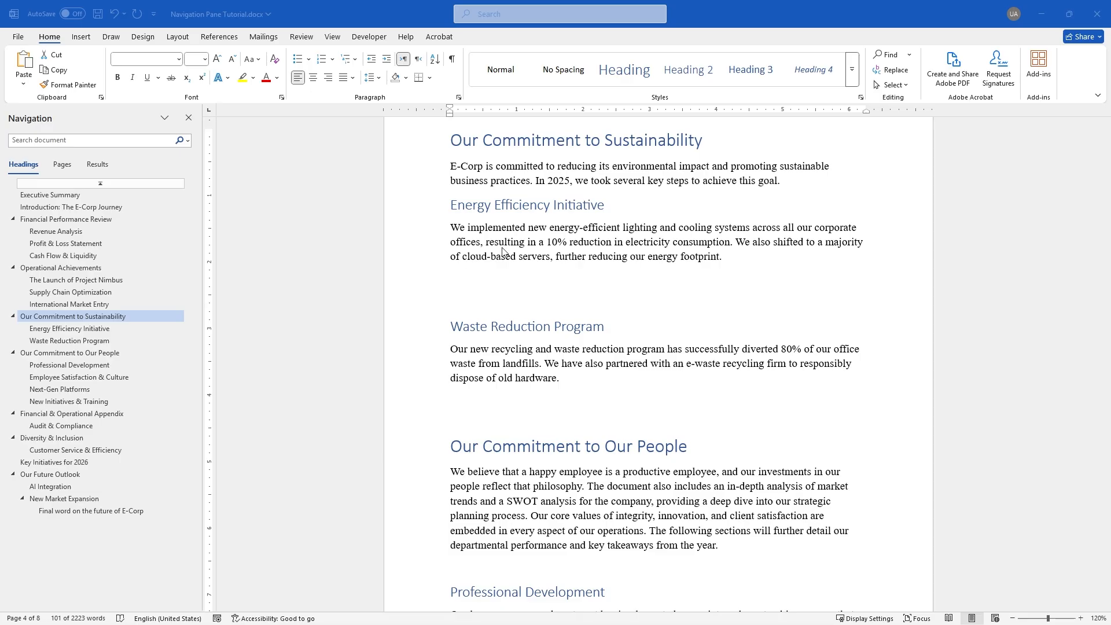
pyautogui.click(534, 257)
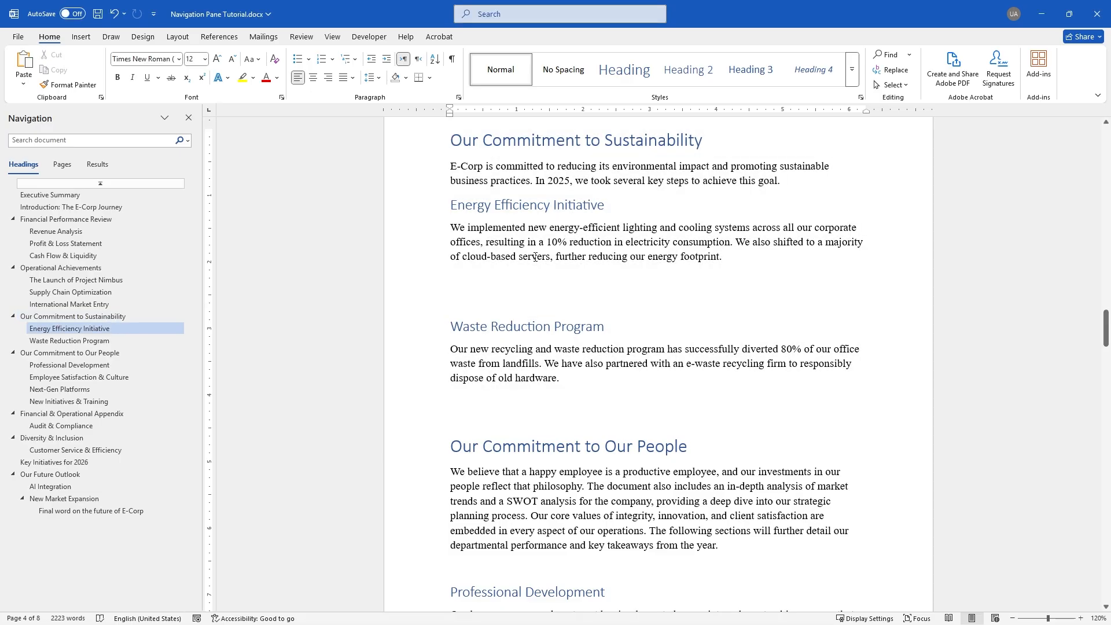